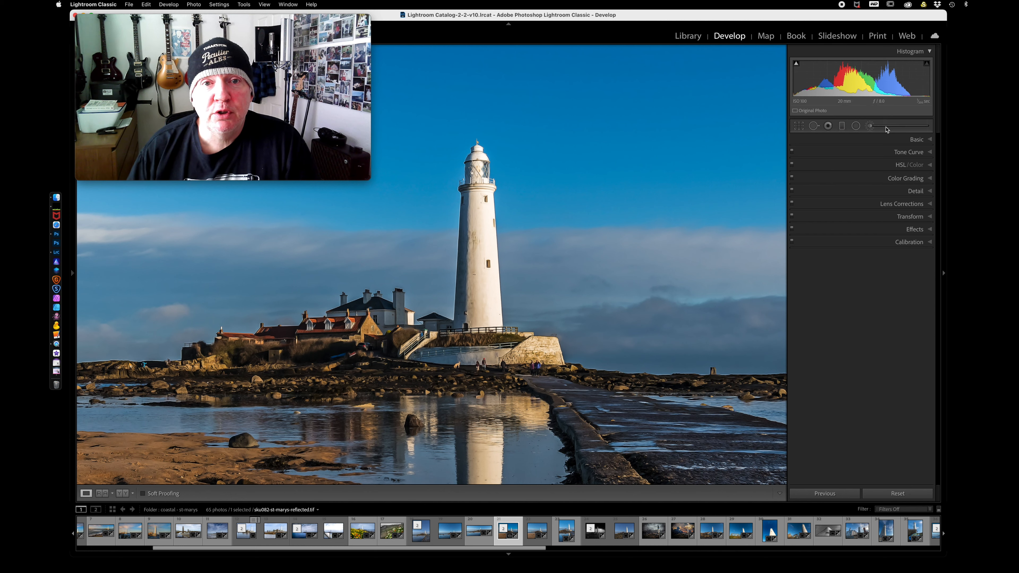
- Use the Adjustment Brush to paint on the lighthouse tower, once with Auto Mask off and once with it on
click(870, 127)
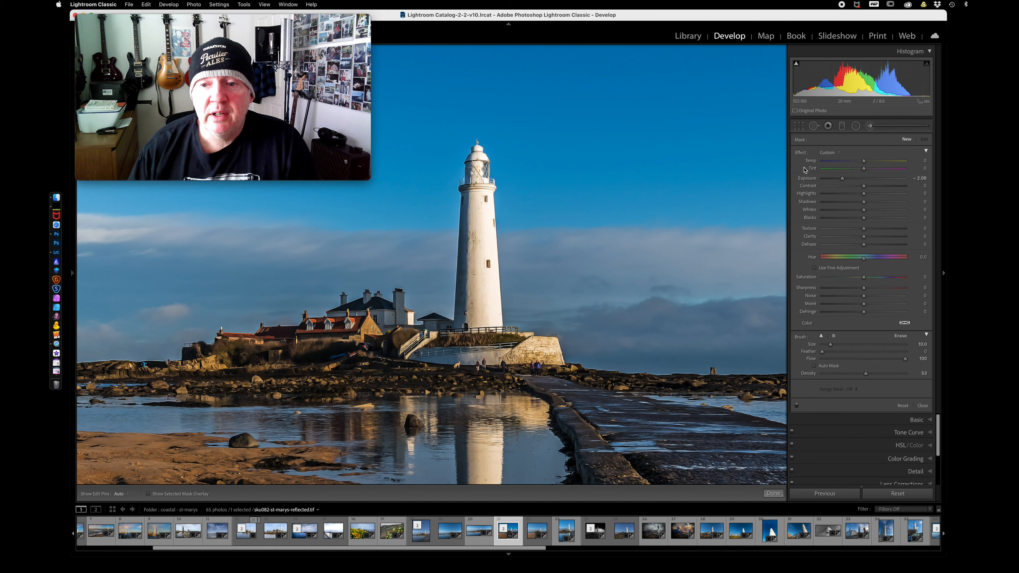
mouse_move(486, 245)
mouse_down()
mouse_move(484, 221)
mouse_move(480, 258)
mouse_move(483, 247)
mouse_up()
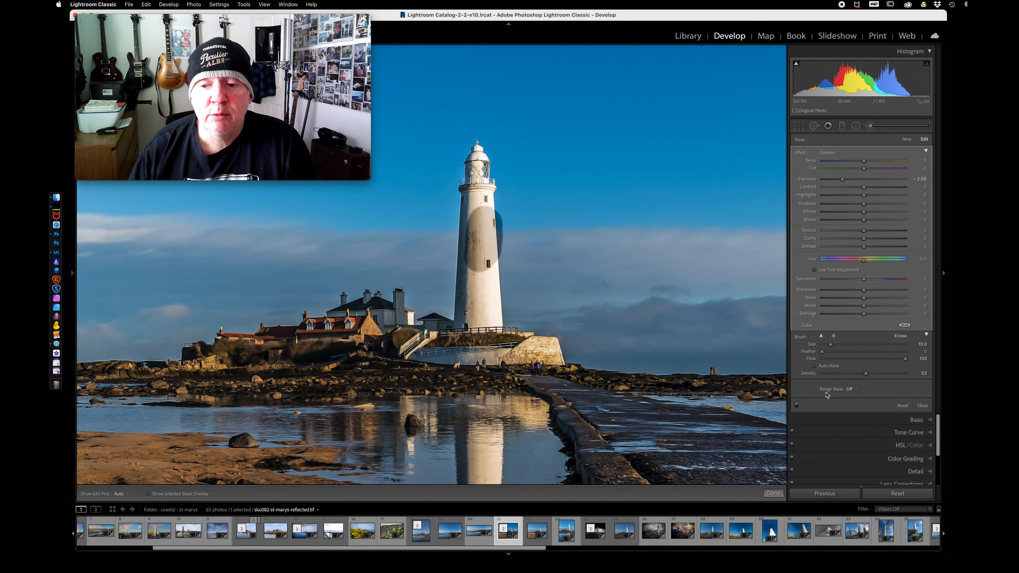
click(814, 365)
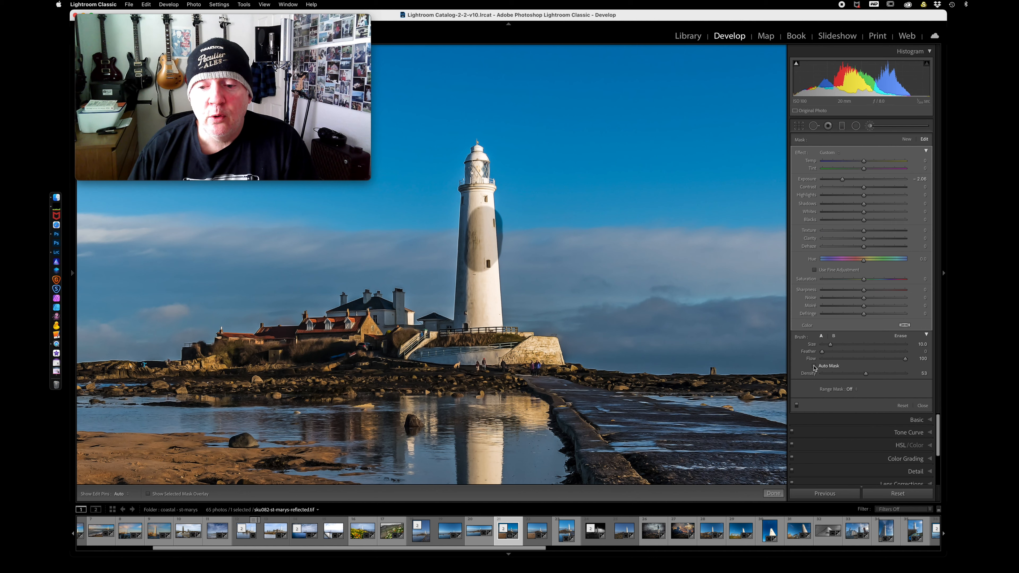
drag(490, 276, 488, 300)
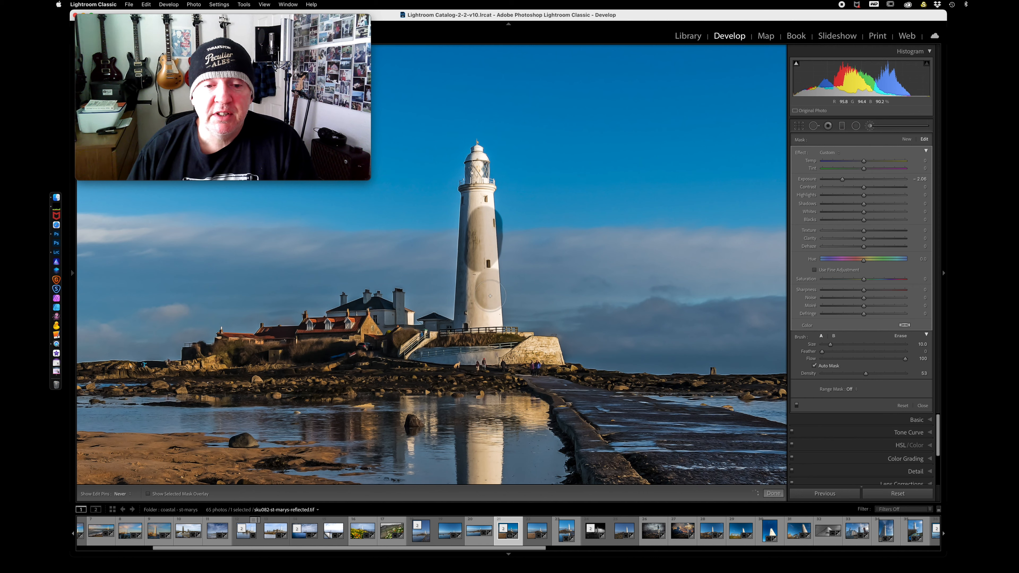
click(814, 366)
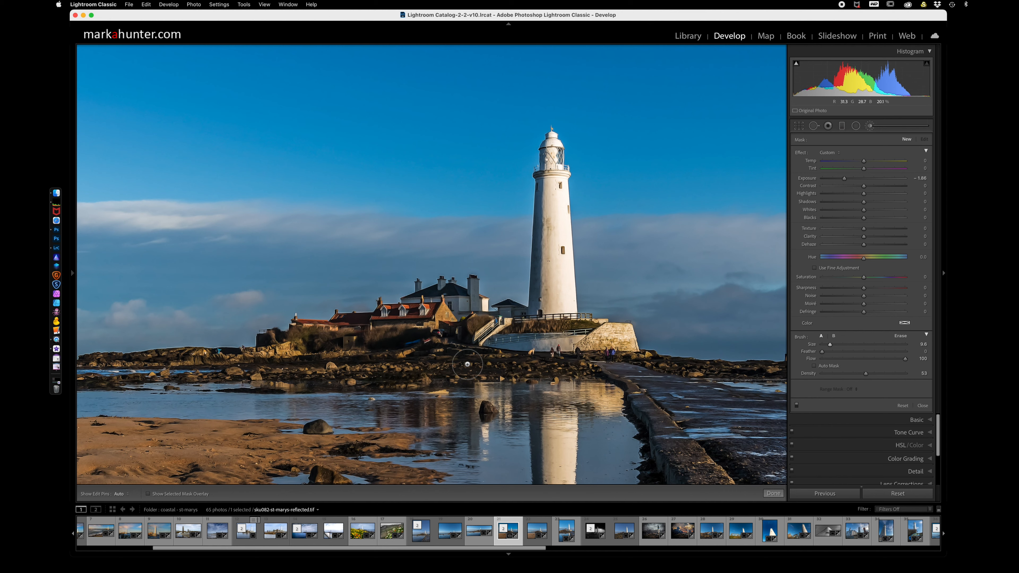
- Set the brush exposure to −1.52 and paint over the dark rocks along the shoreline below the buildings
drag(843, 178, 847, 179)
key(h)
mouse_move(322, 372)
mouse_down()
mouse_move(366, 371)
mouse_move(290, 362)
mouse_move(423, 354)
mouse_move(572, 365)
mouse_move(391, 371)
mouse_up()
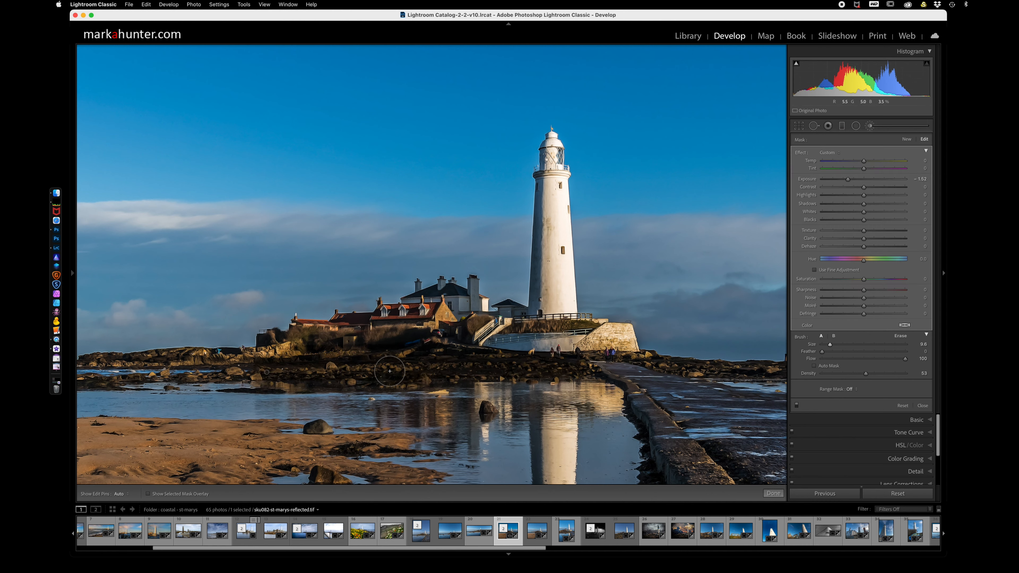
key(h)
mouse_move(170, 369)
mouse_down()
mouse_move(300, 363)
mouse_move(282, 355)
mouse_move(410, 342)
mouse_up()
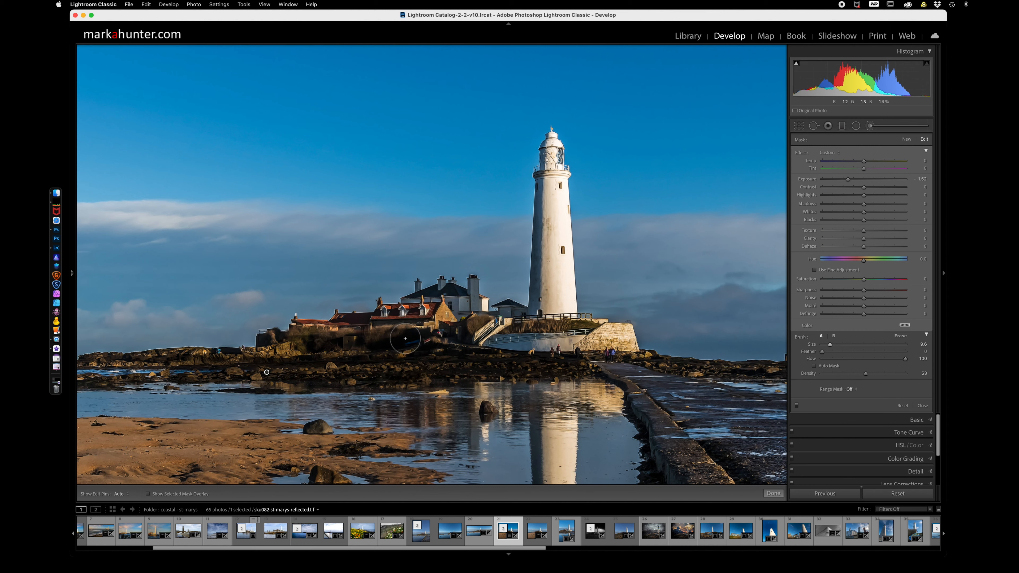
- Set the brush mask's exposure to −0.32 and compare the photo with the brush adjustments off and on
drag(848, 181, 863, 182)
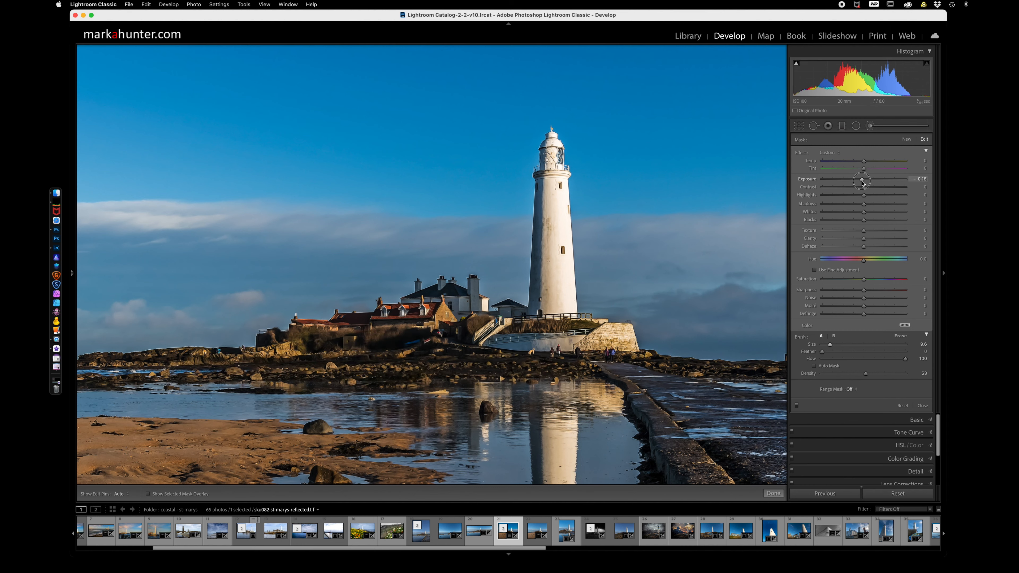
drag(862, 182, 860, 181)
click(796, 406)
click(797, 406)
- Set the exposure to −1.87 and paint over the headland and the lighthouse tower, switching Auto Mask on for the last tower stroke
drag(860, 181, 843, 179)
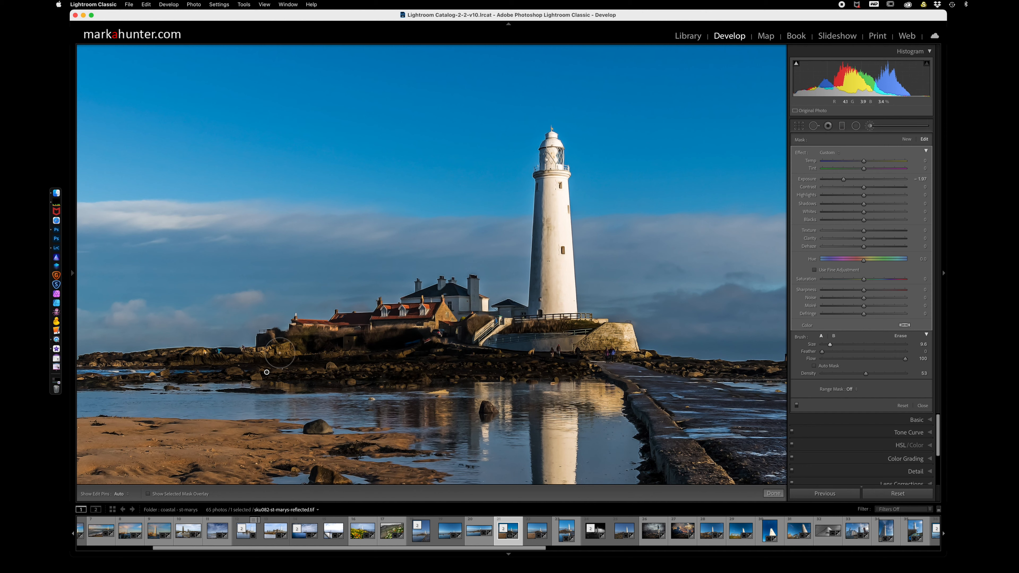
drag(276, 352, 416, 329)
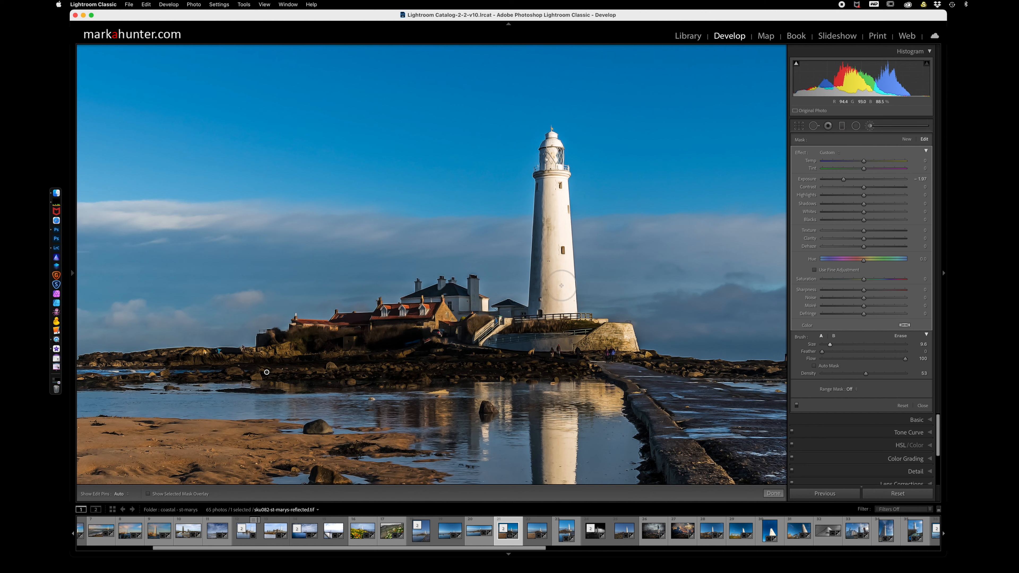
drag(560, 275, 563, 279)
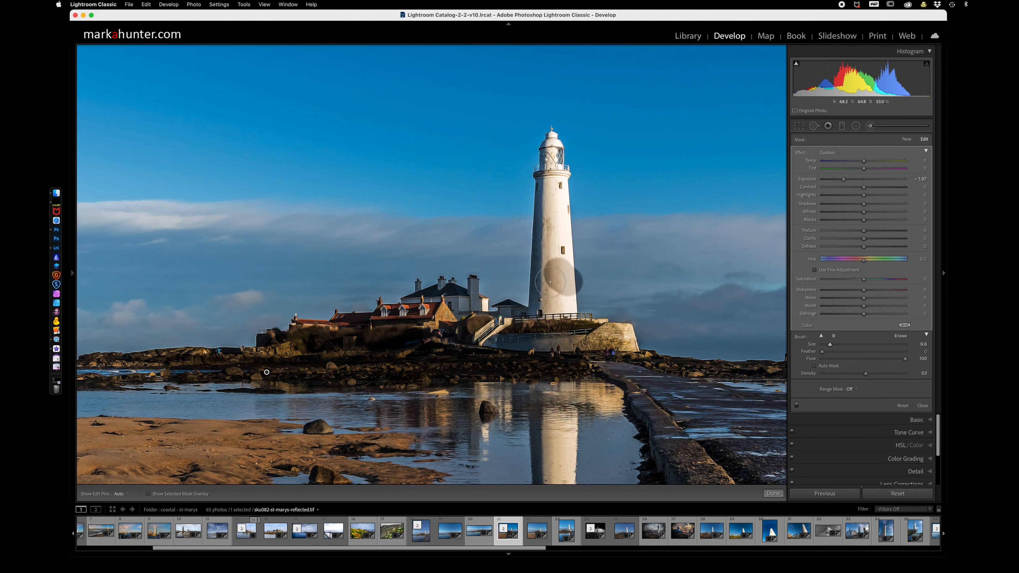
drag(556, 227, 554, 245)
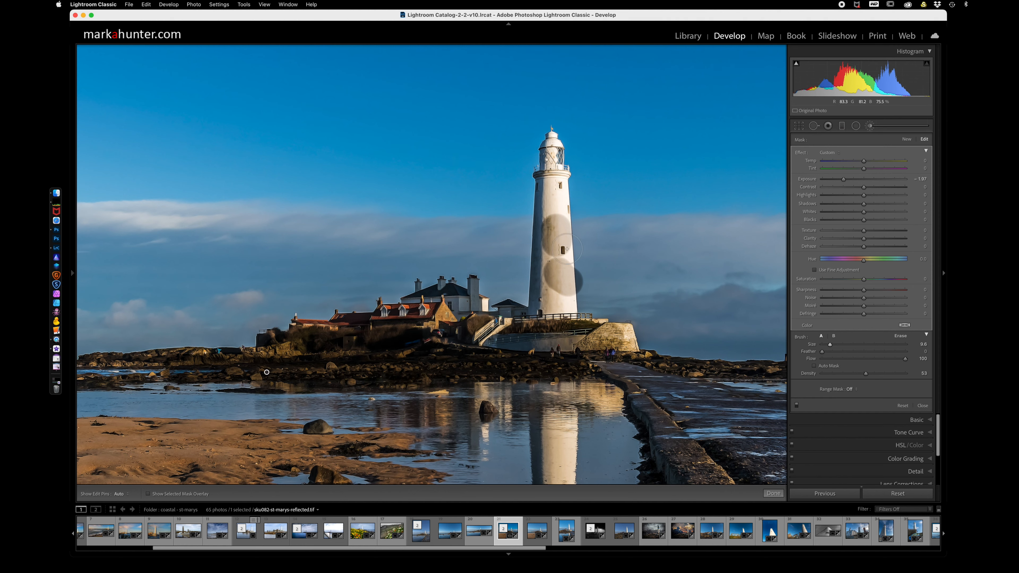
click(814, 366)
mouse_move(558, 196)
mouse_down()
mouse_move(564, 312)
mouse_move(553, 225)
mouse_move(551, 277)
mouse_up()
- Undo the tower and headland brush strokes, the last exposure change and the toggling of the brush adjustments
key(super+z)
key(super+z)
key(super+z)
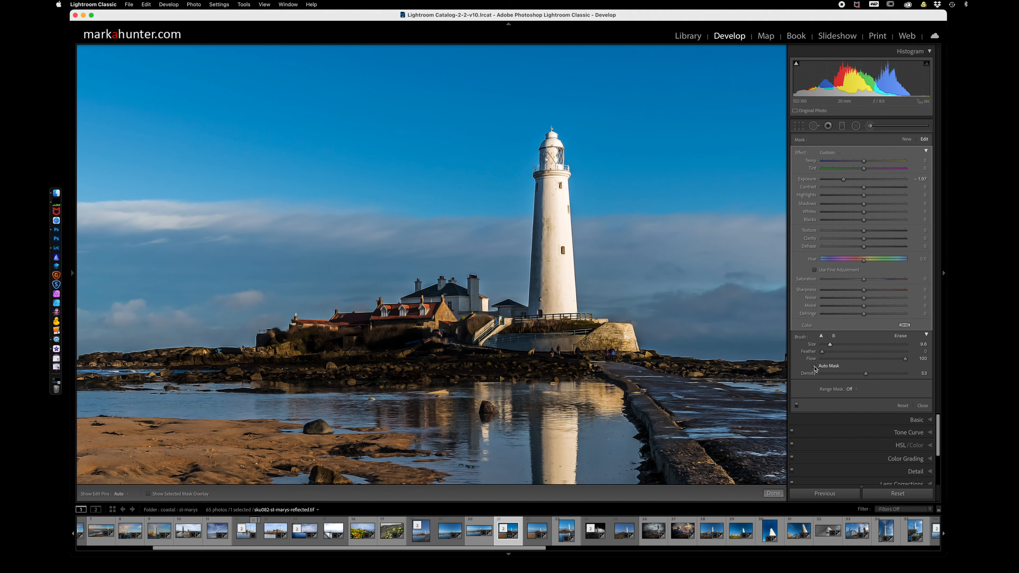
key(super+z)
key(super+z)
key(super+z)
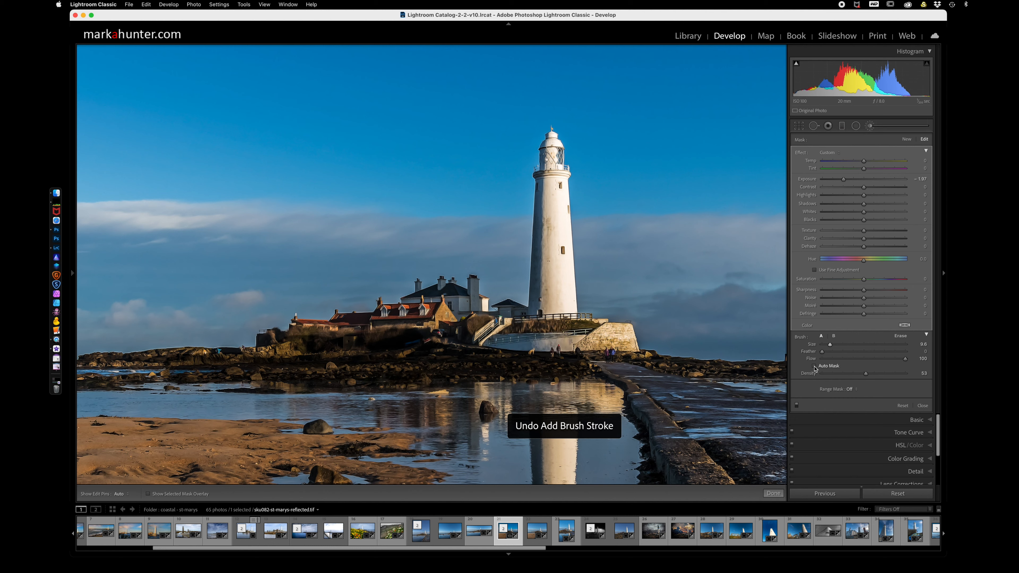
key(super+z)
key(super+z)
key(super+z)
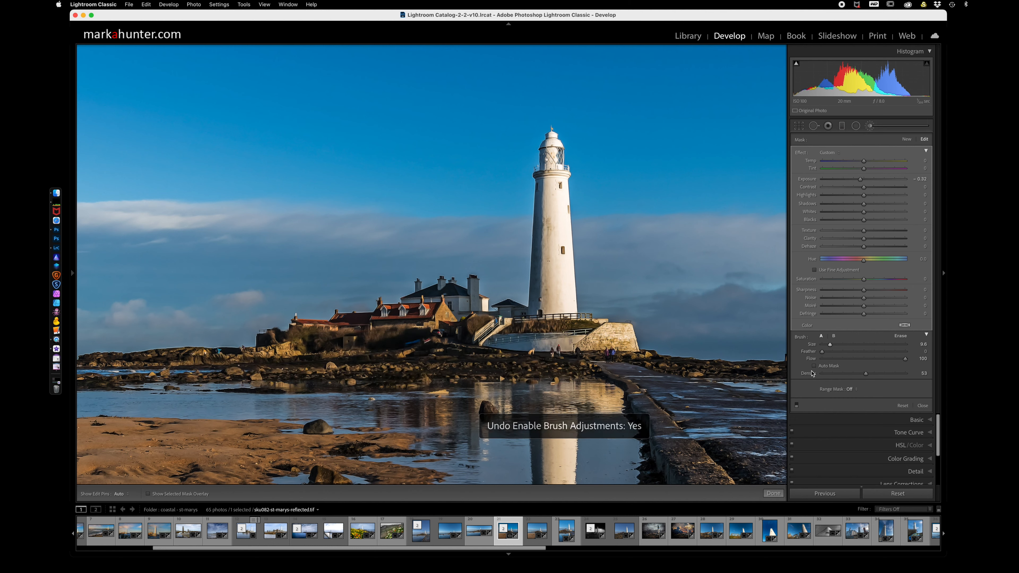
- Turn on Auto Mask, set the exposure to −1.29 and paint over the buildings and rocks on the headland
click(814, 366)
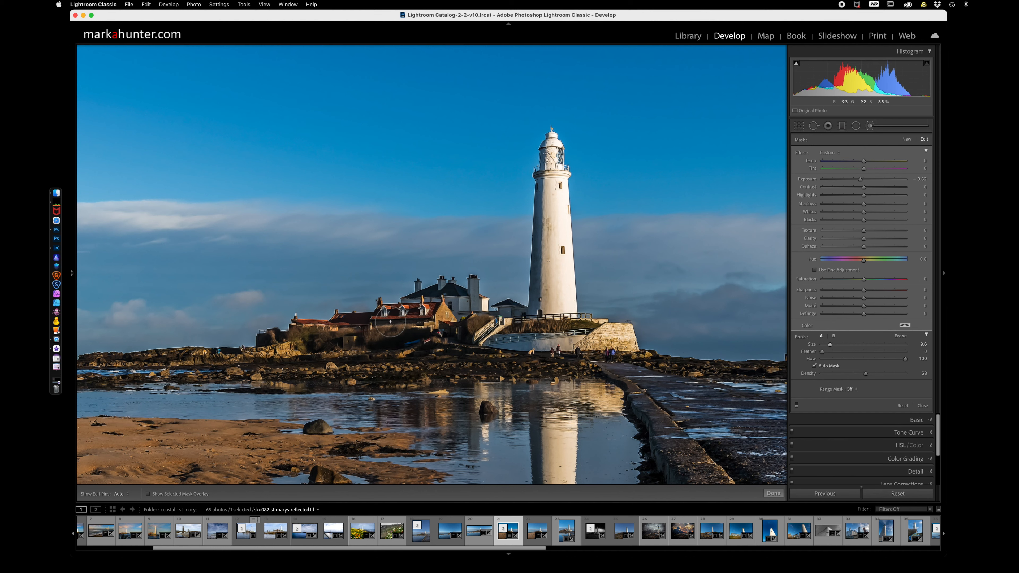
key(h)
mouse_move(391, 319)
mouse_down()
mouse_move(436, 326)
mouse_move(362, 357)
mouse_move(518, 356)
mouse_move(539, 335)
mouse_up()
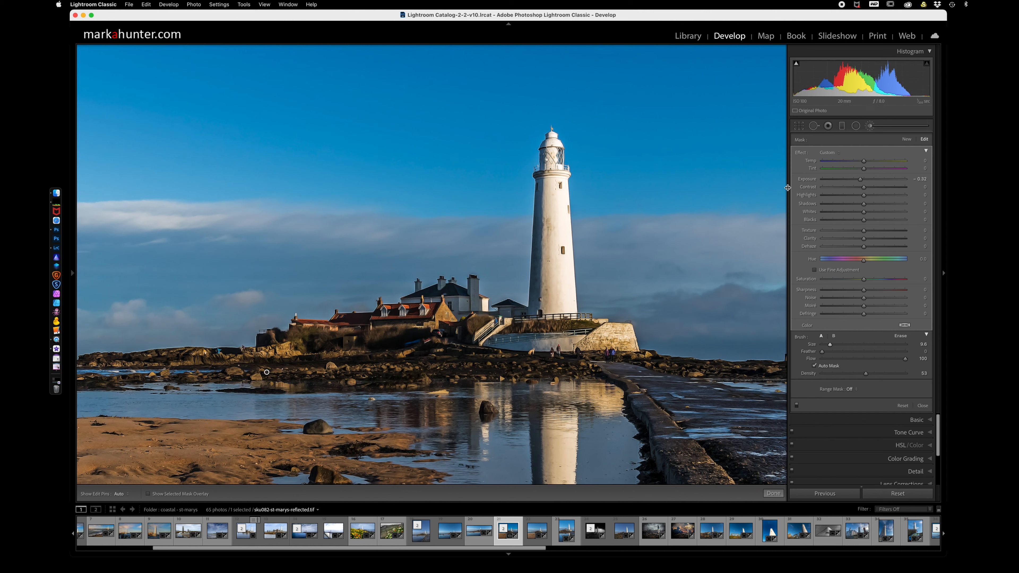
drag(860, 180, 850, 179)
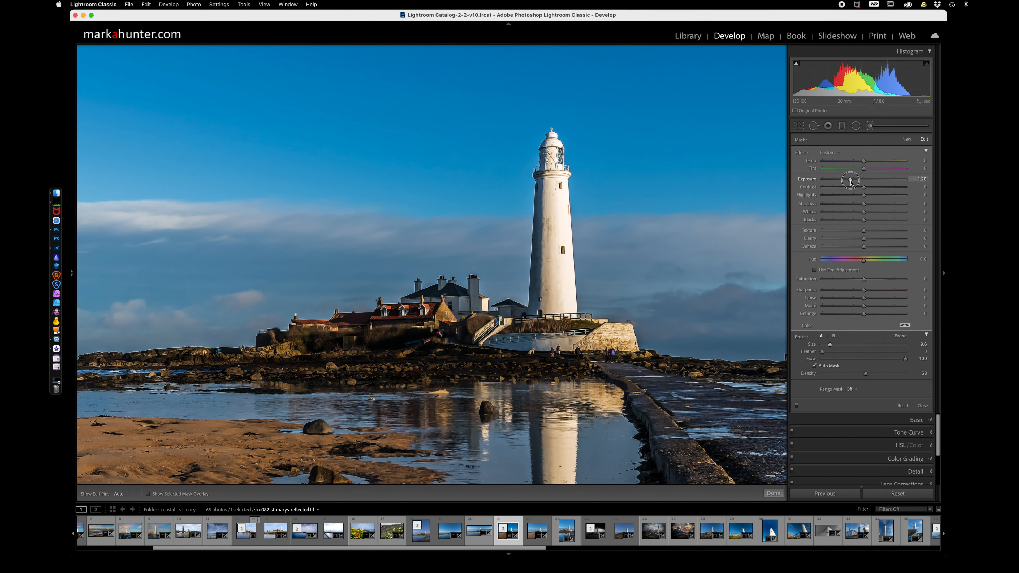
mouse_move(281, 338)
mouse_down()
mouse_move(403, 322)
mouse_move(459, 345)
mouse_move(441, 362)
mouse_up()
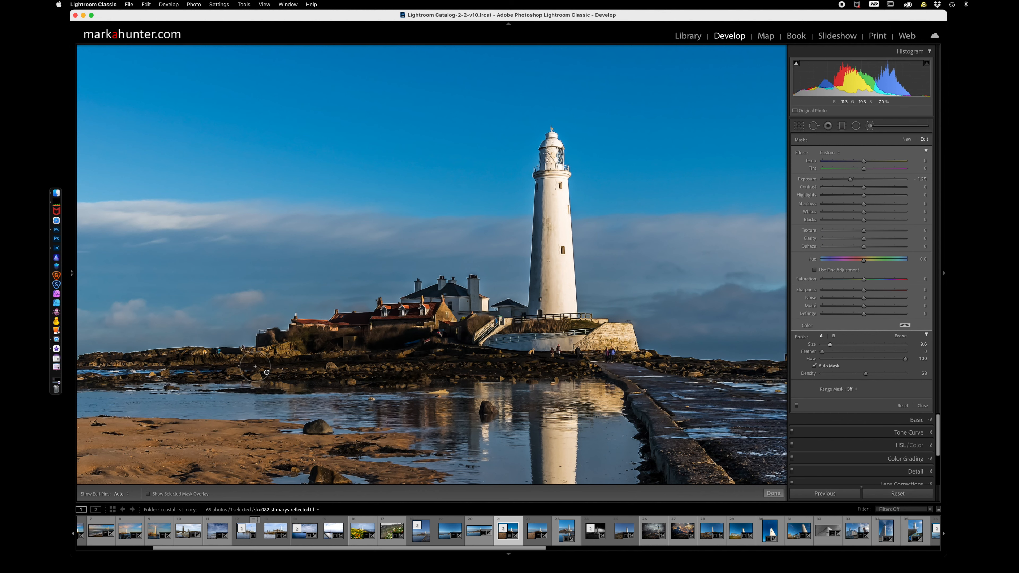
- Paint a stroke over the lower part of the lighthouse tower with Auto Mask on
click(814, 366)
key(h)
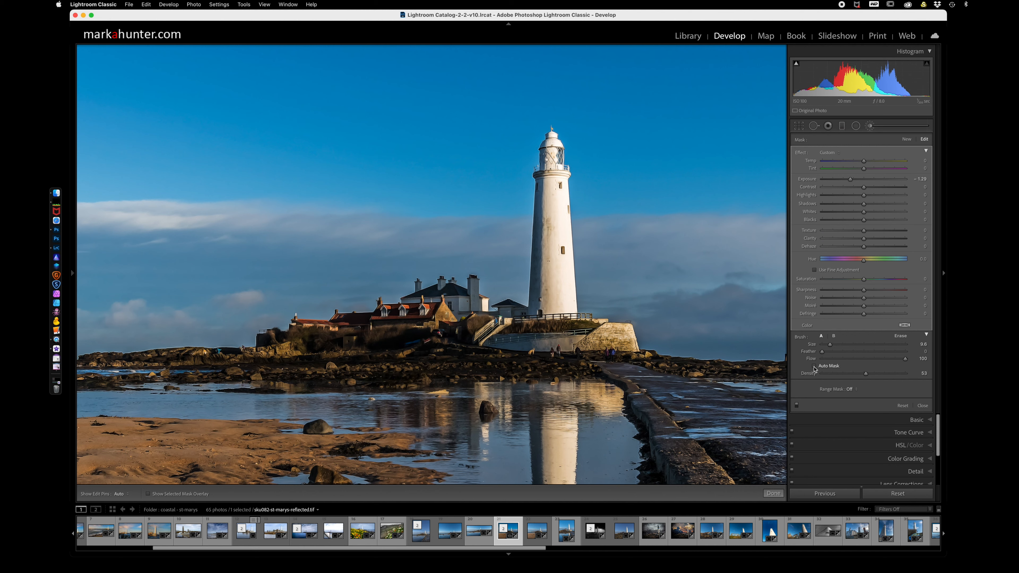
drag(564, 291, 569, 289)
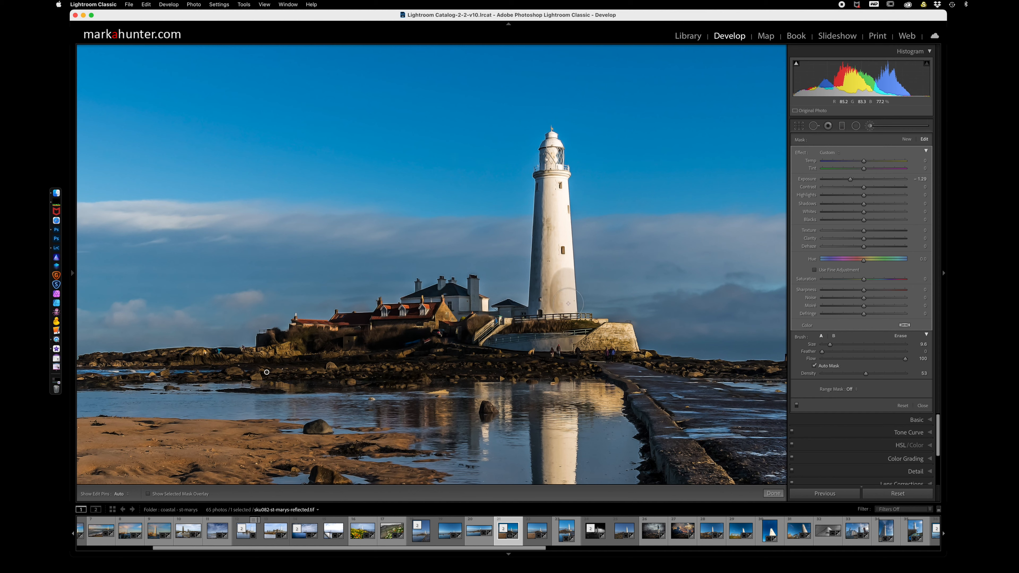
- Paint along both edges of the tower with Auto Mask off and brush size 8.0, and delete the whole brush mask
click(814, 366)
scroll(556, 209, down, 4)
mouse_move(561, 187)
mouse_down()
mouse_move(564, 252)
mouse_move(566, 214)
mouse_move(560, 251)
mouse_up()
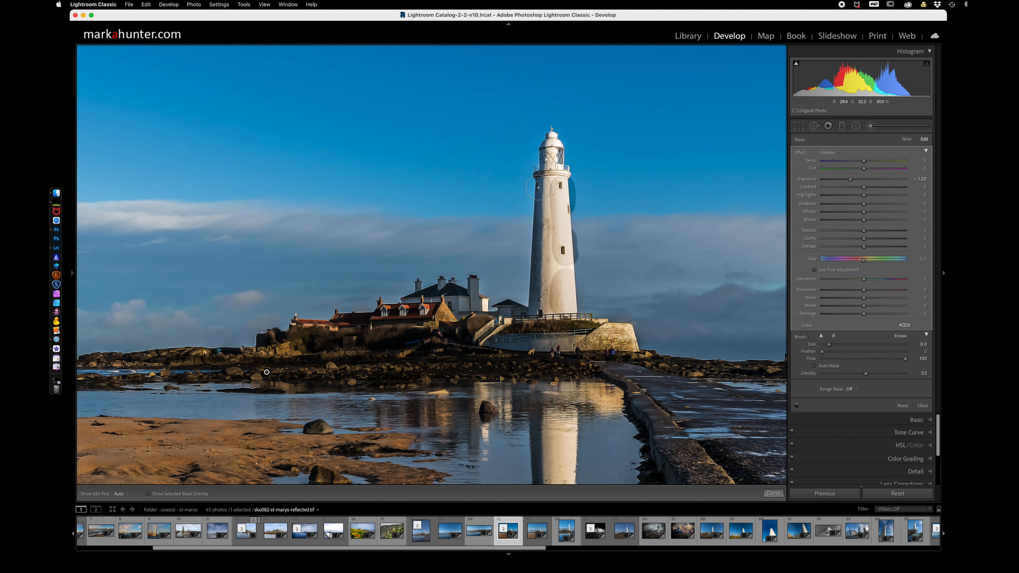
drag(538, 187, 535, 251)
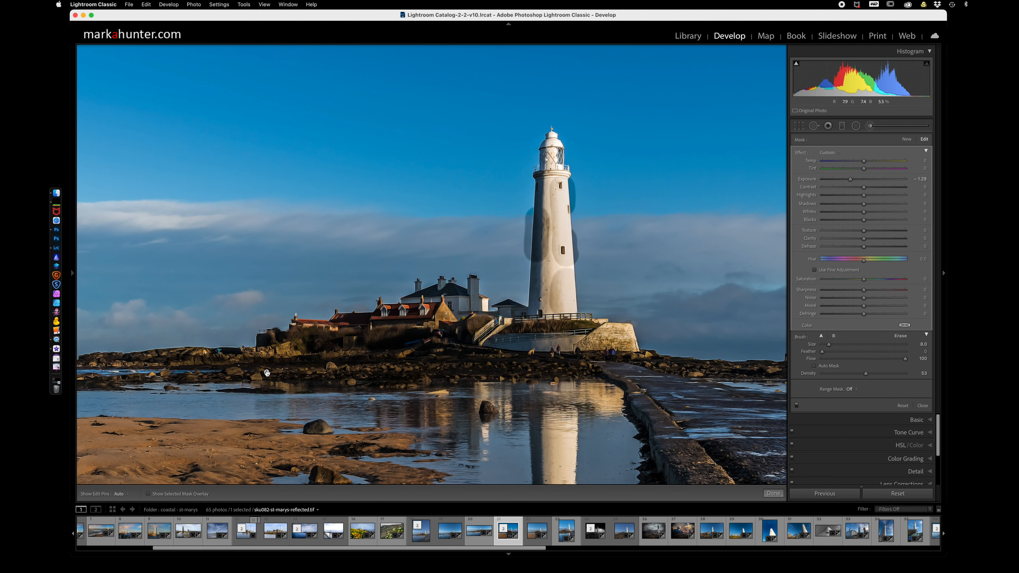
key(Delete)
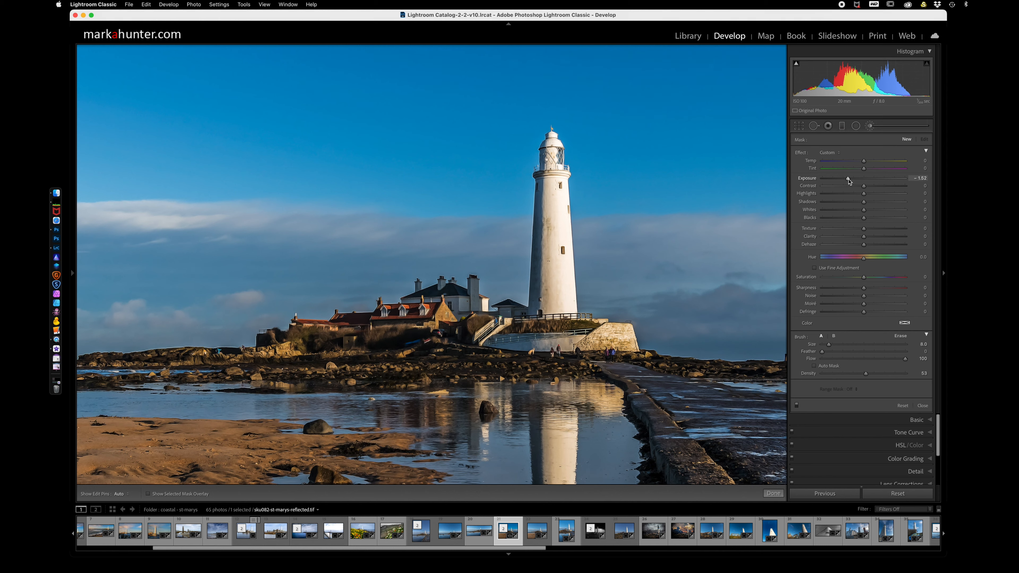
- Paint a new brush mask at −2.09 exposure over the rocks and steps below the lighthouse, with the mask overlay shown while painting
drag(848, 182, 843, 181)
key(o)
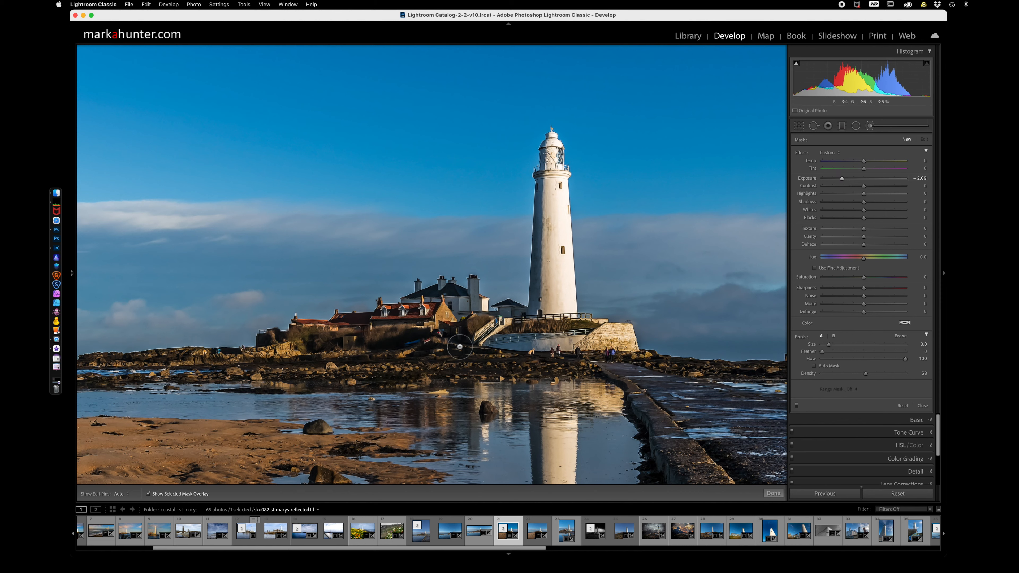
mouse_move(457, 347)
mouse_down()
mouse_move(504, 322)
mouse_move(414, 313)
mouse_move(369, 348)
mouse_move(329, 355)
mouse_move(612, 348)
mouse_up()
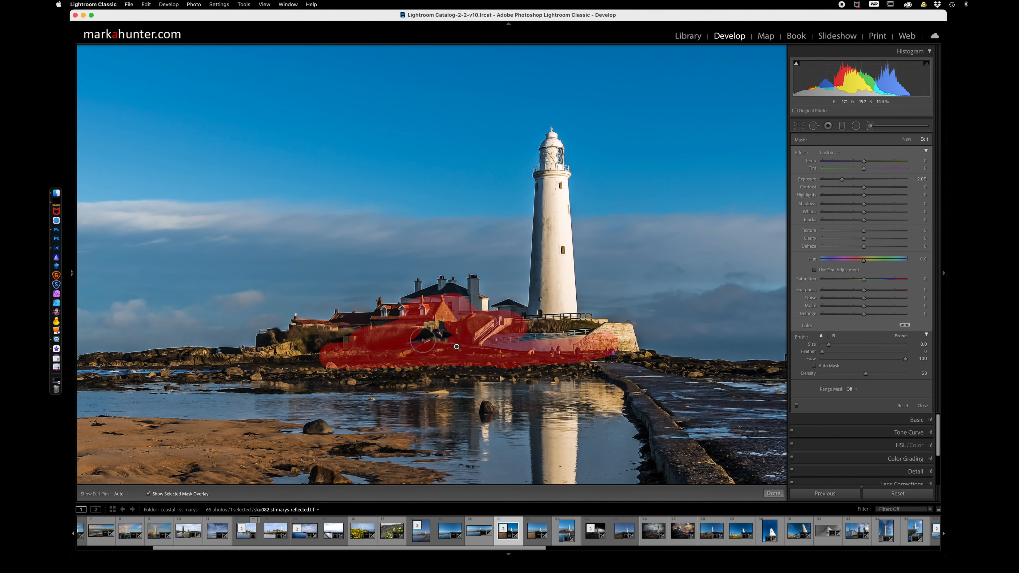
key(o)
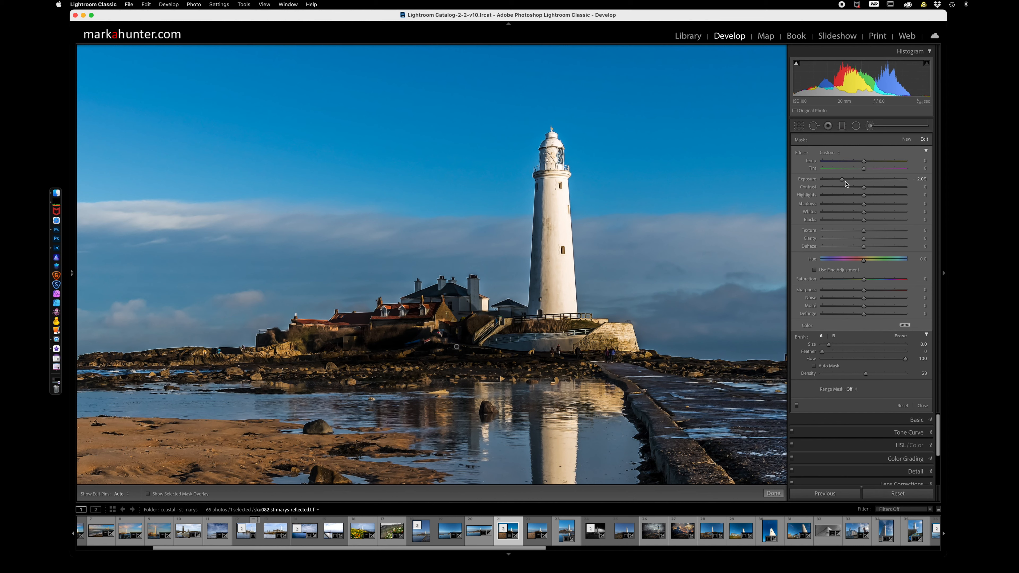
- Lower the mask's exposure to −4.00 and extend it over the remaining headland, the buildings and the tower's right side
drag(841, 179, 821, 181)
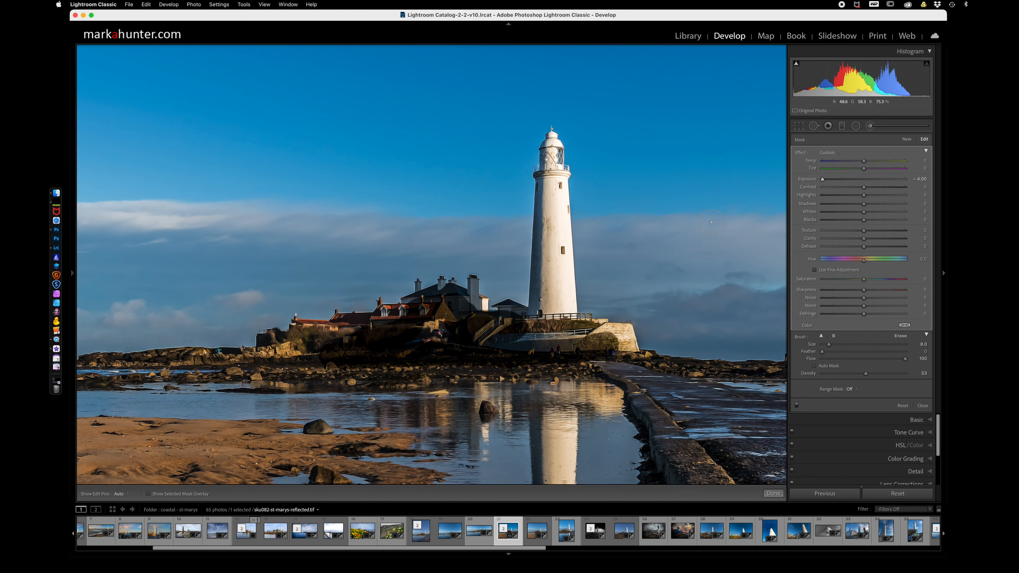
key(h)
mouse_move(372, 324)
mouse_down()
mouse_move(294, 335)
mouse_move(266, 365)
mouse_move(618, 356)
mouse_move(619, 339)
mouse_move(546, 340)
mouse_move(566, 331)
mouse_move(564, 183)
mouse_up()
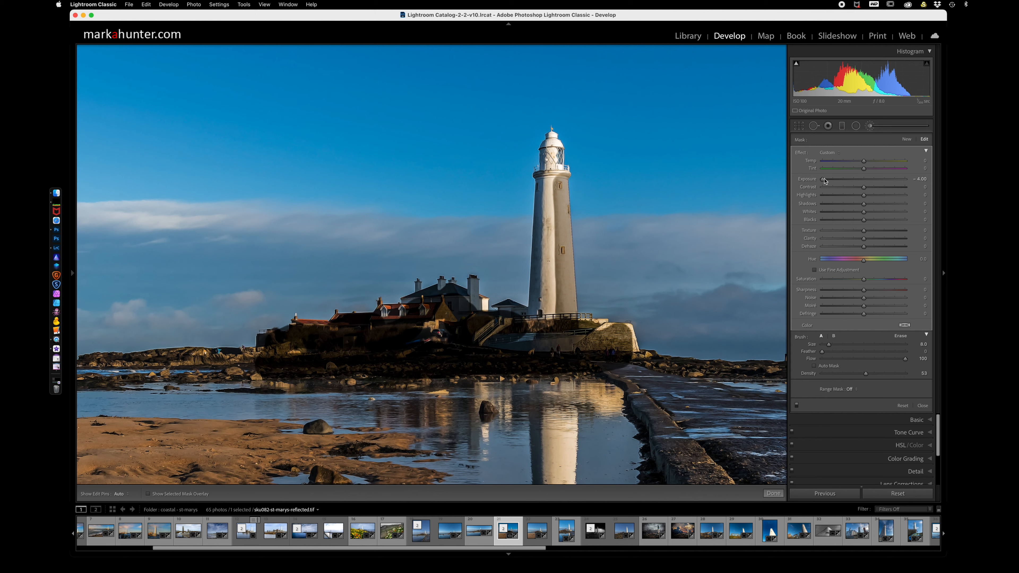
- Raise the mask's exposure to −0.66 and check the painted area with the mask overlay
mouse_move(822, 180)
mouse_down()
mouse_move(859, 182)
mouse_move(799, 183)
mouse_move(856, 185)
mouse_up()
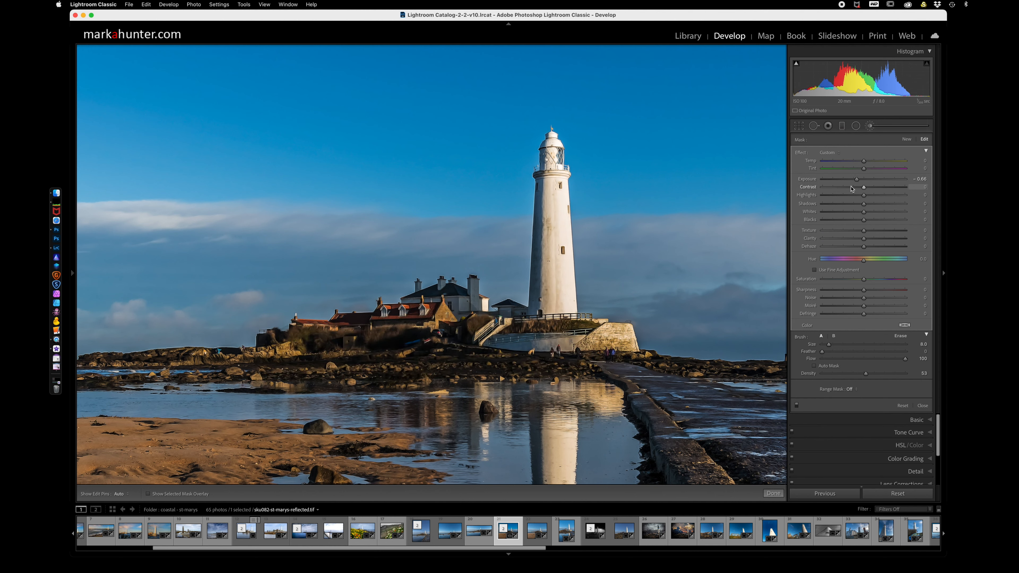
key(o)
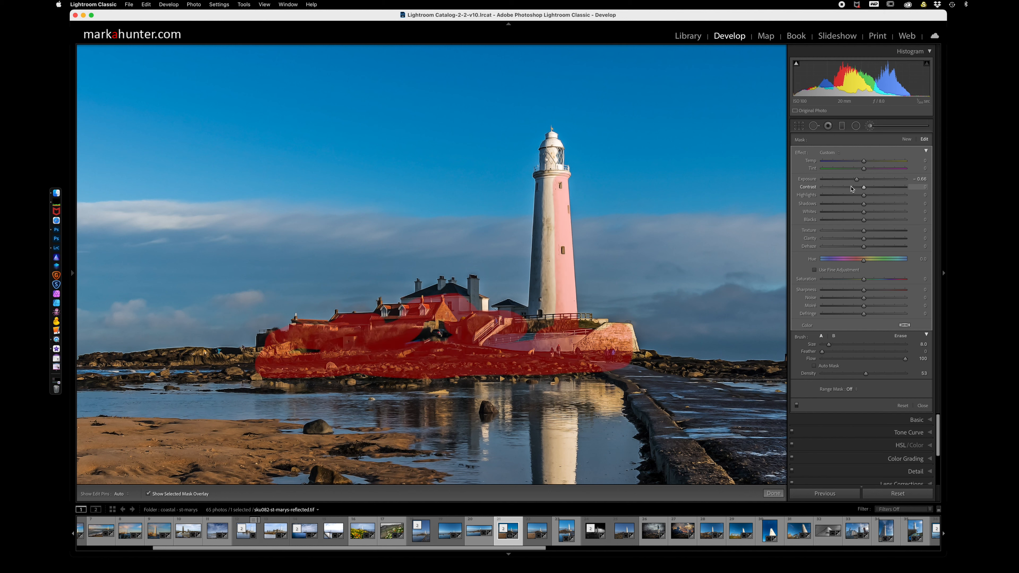
key(o)
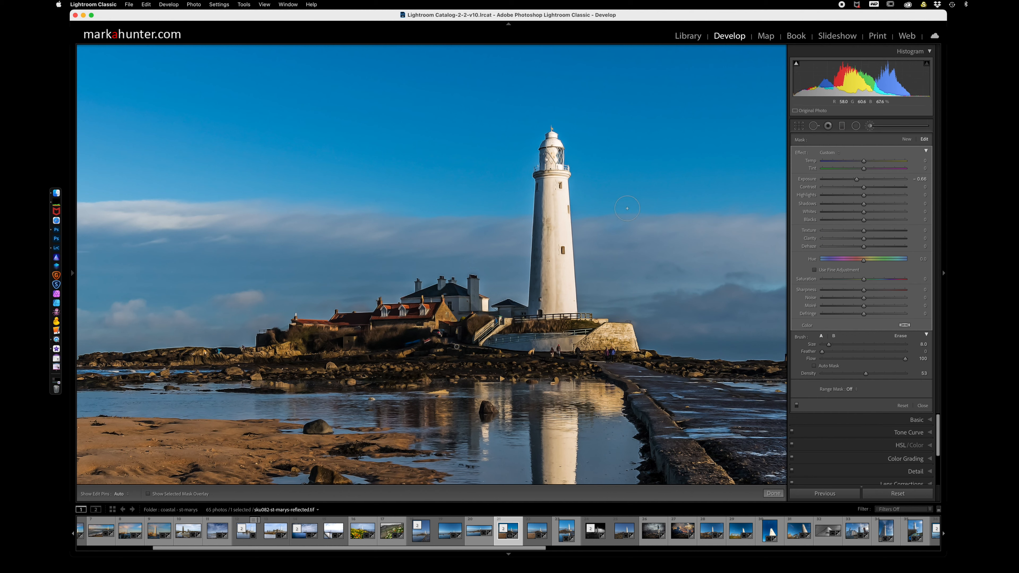
- Delete the brush mask from the headland and close the Adjustment Brush
mouse_move(541, 195)
mouse_down()
mouse_move(603, 269)
mouse_move(644, 265)
mouse_up()
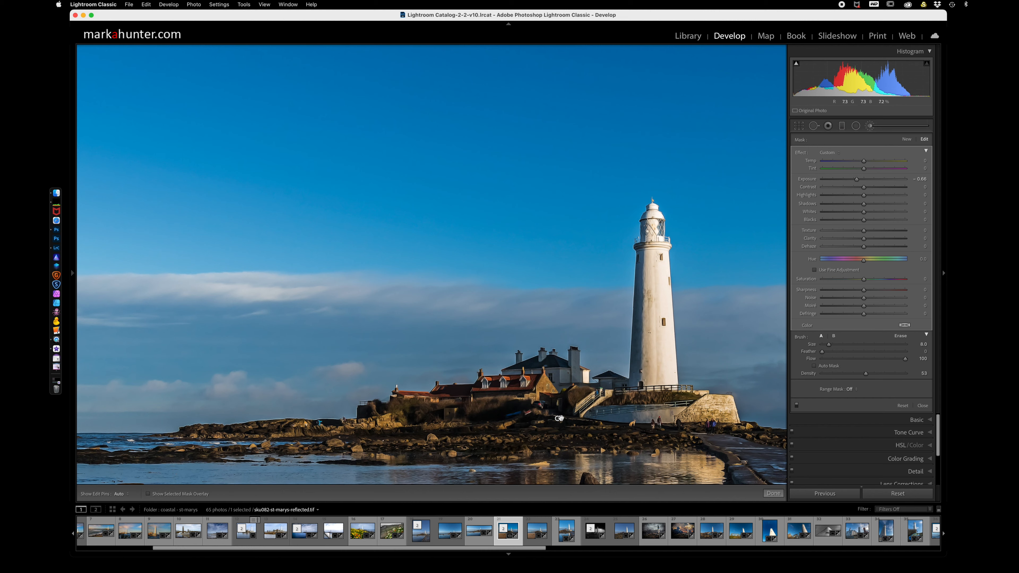
key(Delete)
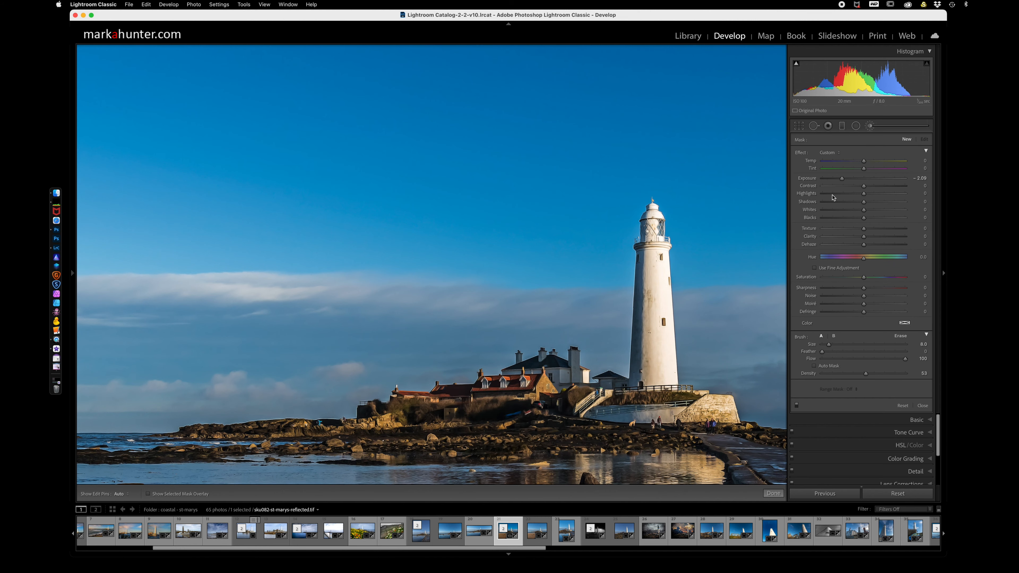
click(870, 126)
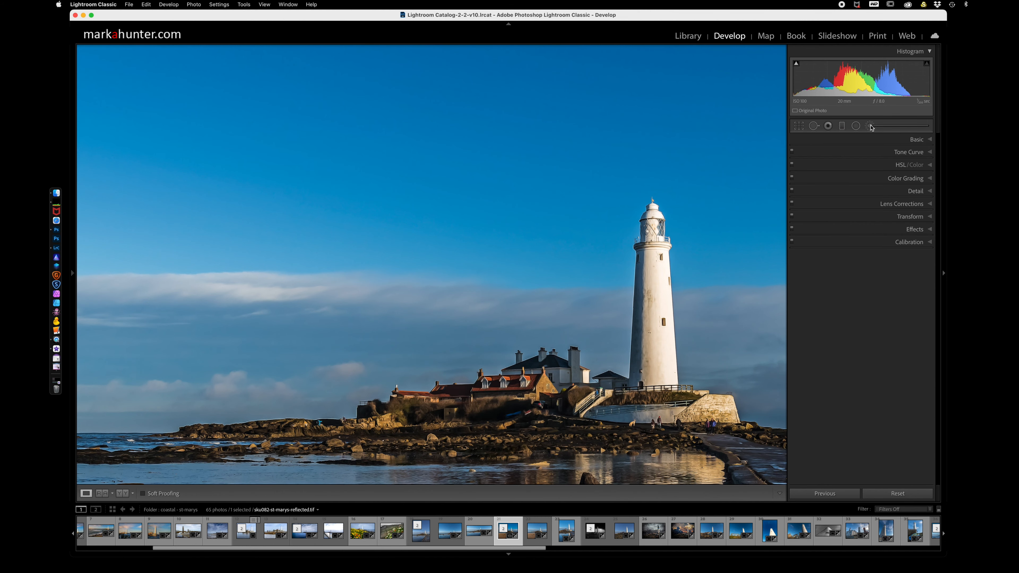
- Paint a straight size 5 brush stroke with no feather down the lighthouse tower and set its exposure to 2.20
click(869, 126)
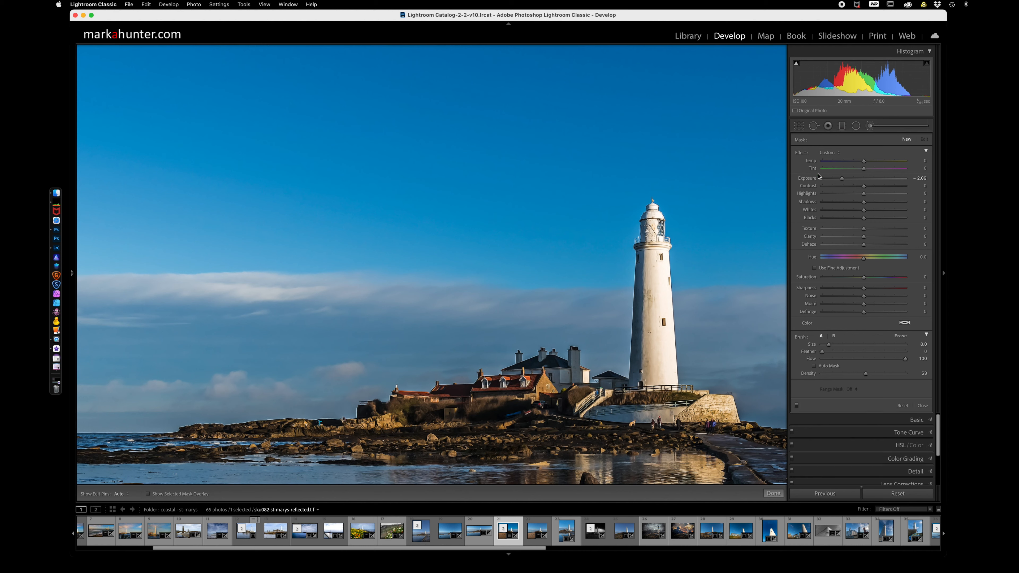
scroll(661, 274, down, 3)
key(h)
drag(663, 274, 663, 285)
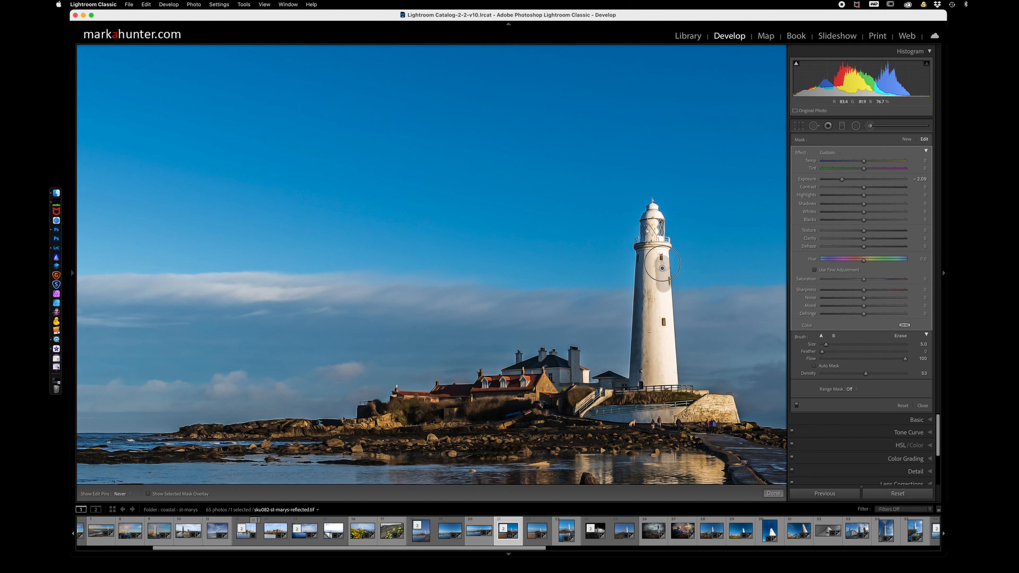
shift+click(669, 377)
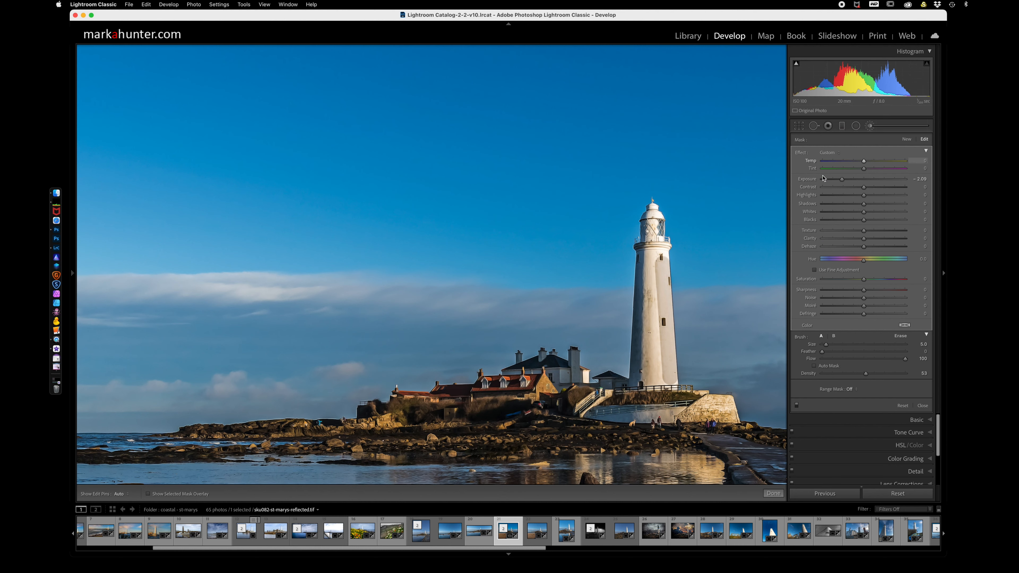
drag(842, 179, 887, 180)
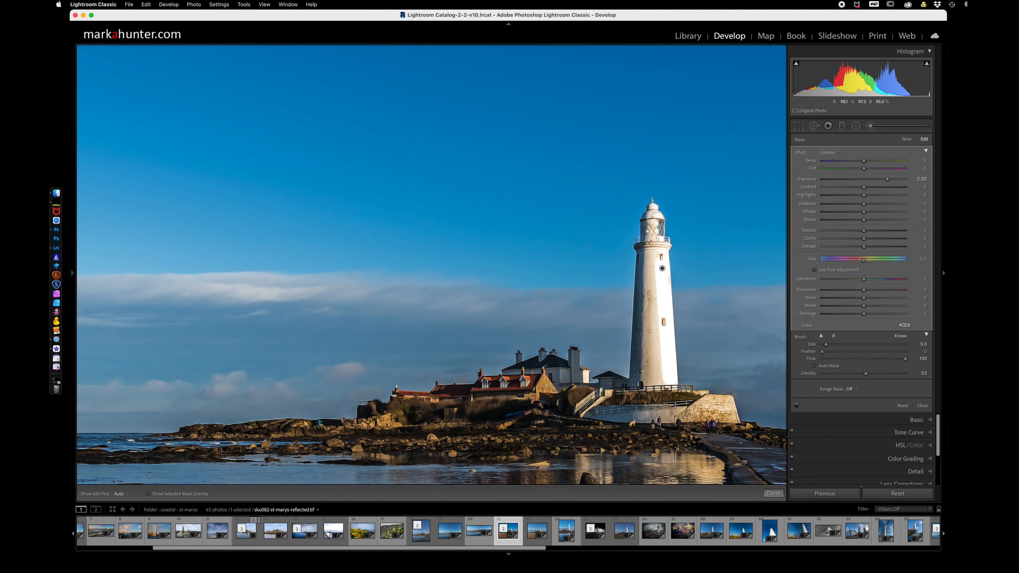
- Try to paint a straight, hard-edged light beam from the lighthouse lantern across the sky and undo it
click(651, 224)
shift+click(207, 202)
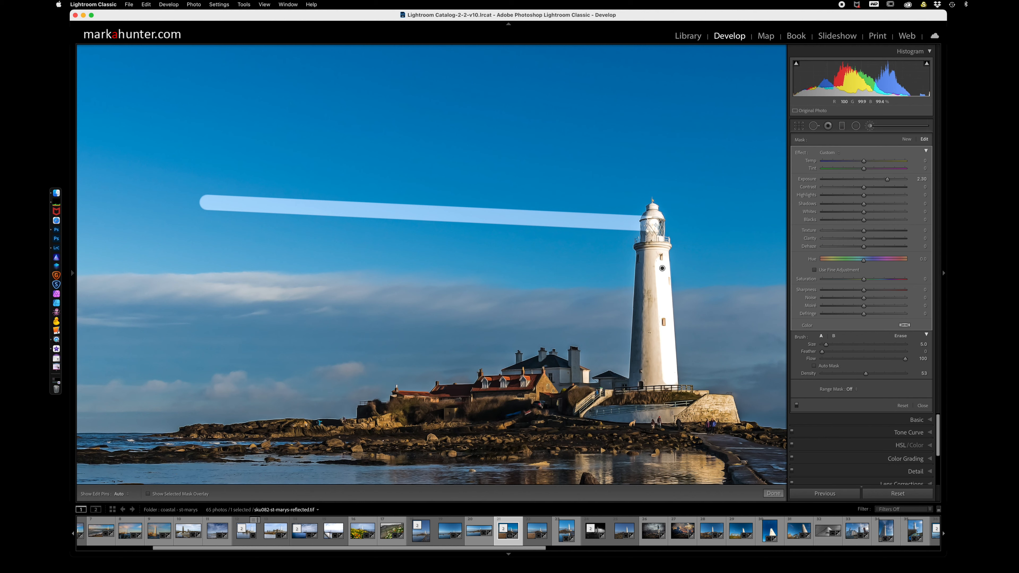
key(super+z)
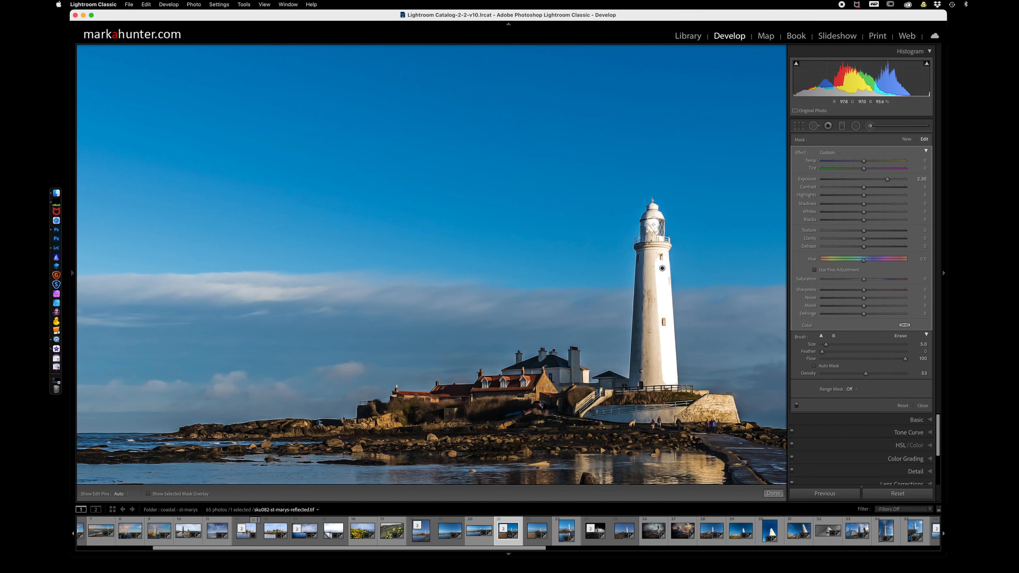
- Set the brush feather to 100 and paint a soft light beam widening from the lantern across the sky
drag(822, 352, 909, 354)
shift+click(174, 166)
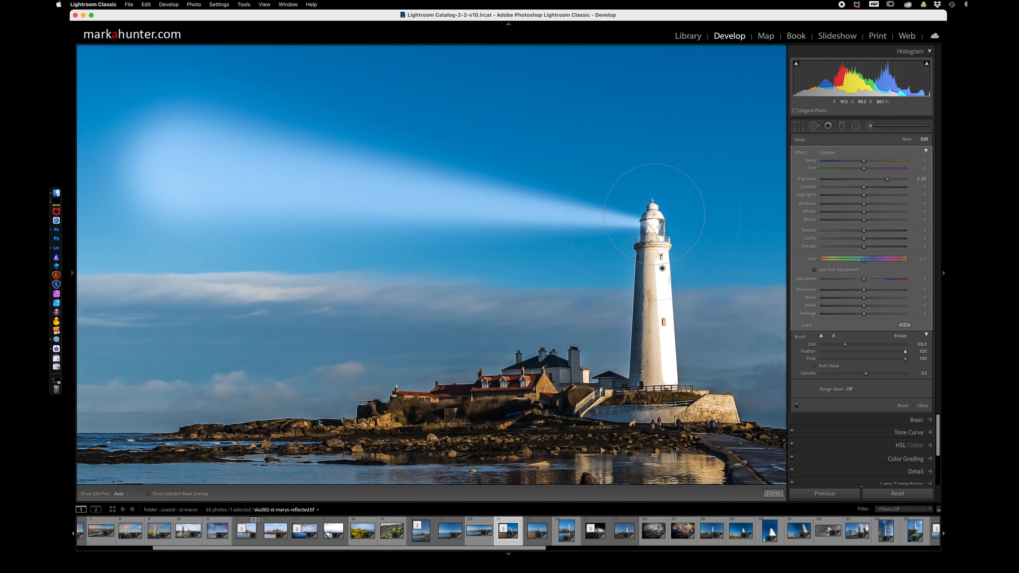
key([)
scroll(653, 217, down, 5)
scroll(654, 216, down, 4)
scroll(652, 134, up, 3)
scroll(655, 94, up, 4)
drag(654, 93, 652, 195)
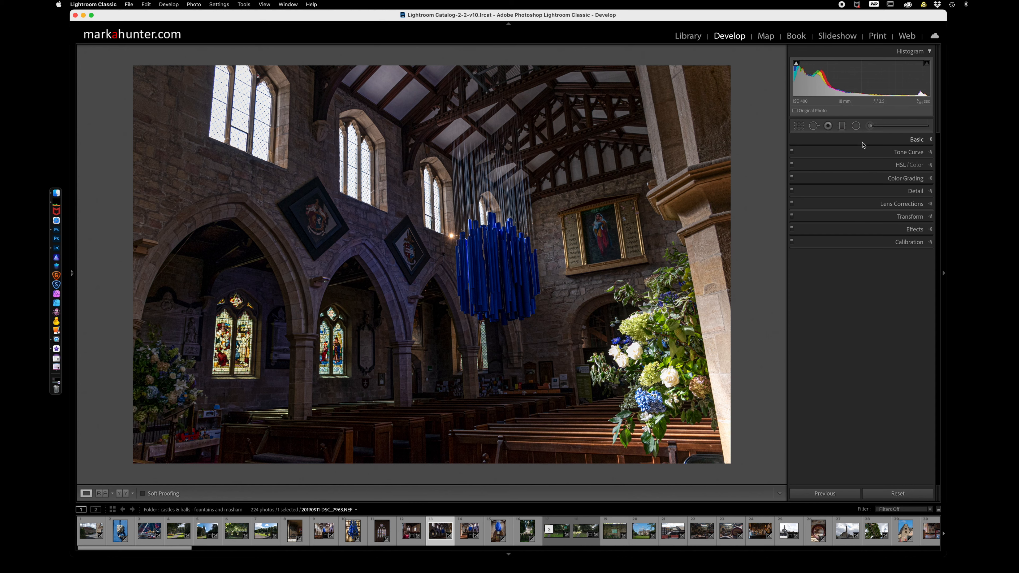
- Start a brush mask with exposure 2.49 and dehaze −12 by placing a small dab on the tallest upper window of the church
click(870, 126)
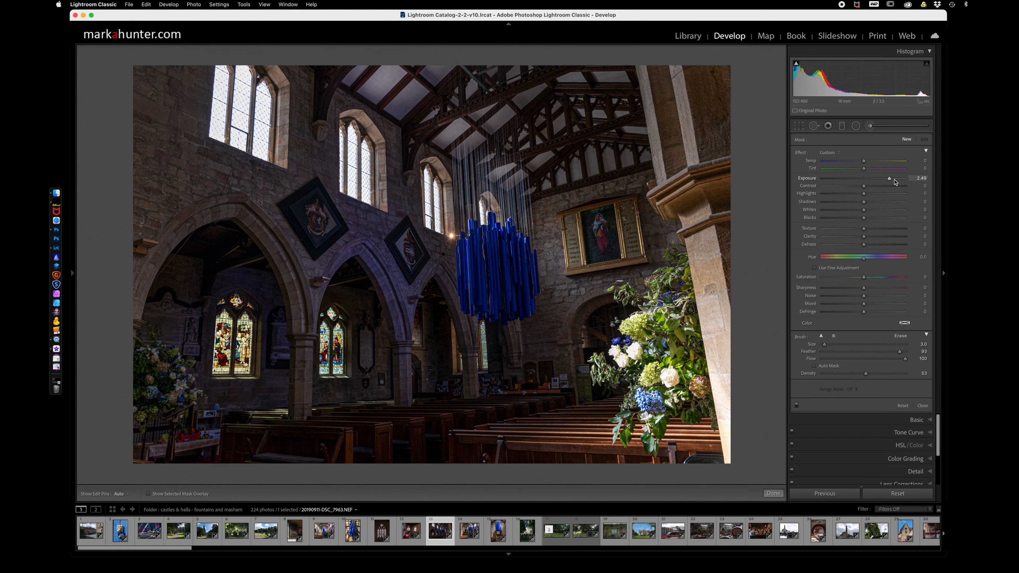
drag(864, 245, 858, 246)
scroll(279, 260, up, 6)
key([)
key([)
key([)
key([)
key([)
key([)
key([)
key([)
key([)
key([)
click(242, 77)
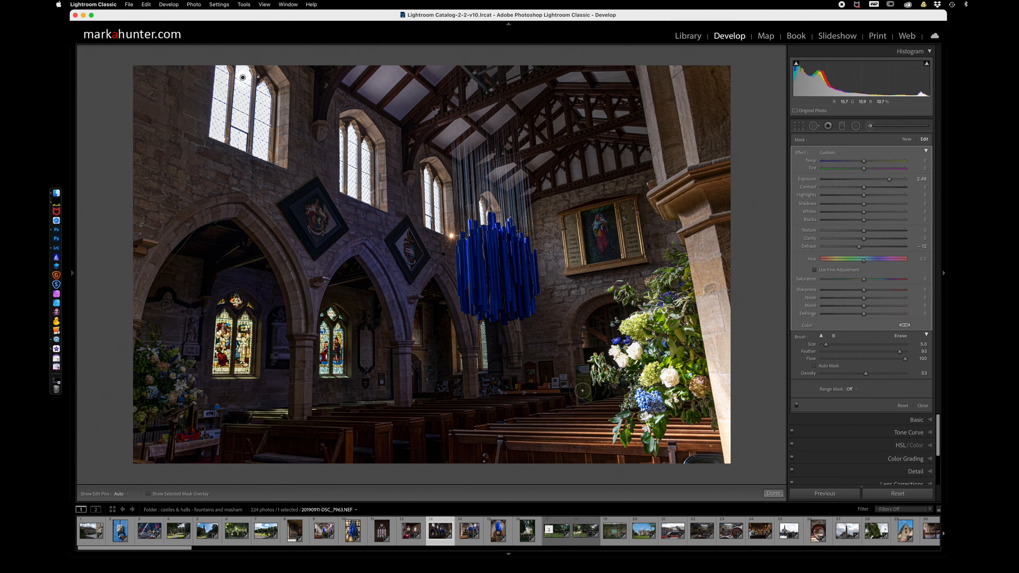
- Enlarge the brush to 53 and paint a straight light beam widening from the window to the foreground flowers
scroll(583, 391, up, 10)
scroll(583, 392, up, 10)
scroll(609, 389, up, 6)
scroll(626, 401, up, 2)
shift+click(673, 425)
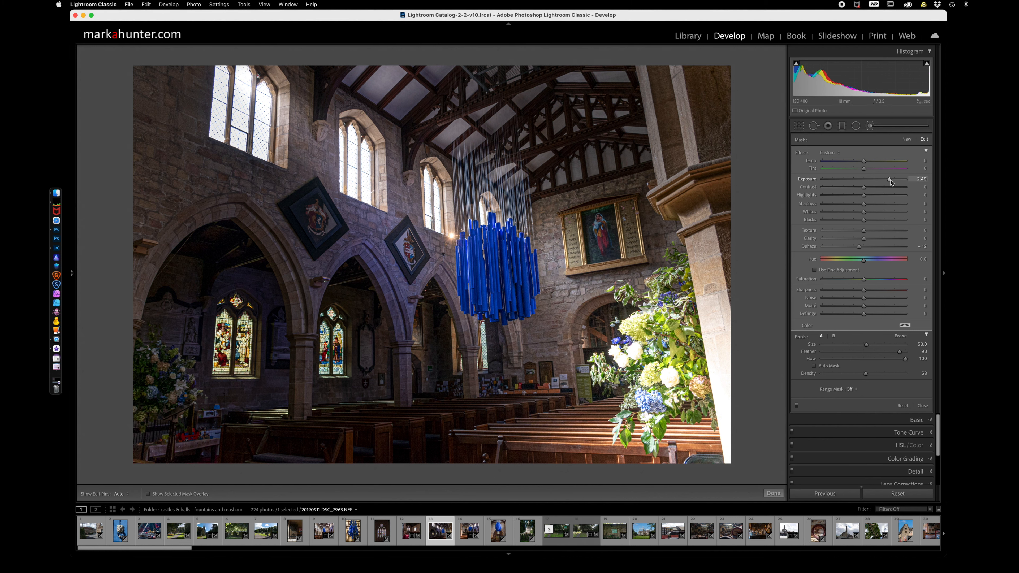
- Lower the church light beam's exposure to 1.29 and reduce the brush size to 5
drag(890, 182, 877, 181)
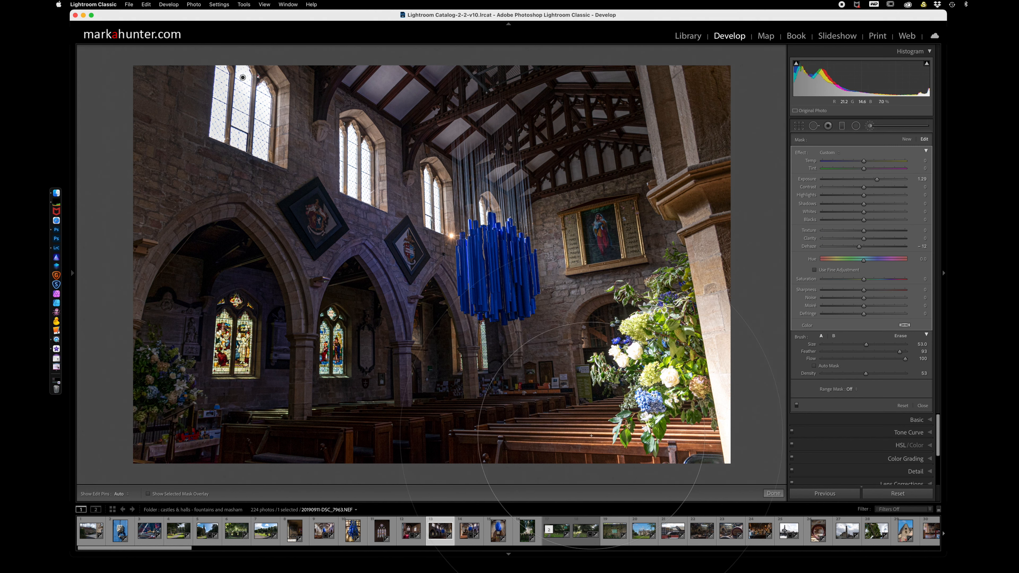
scroll(591, 436, down, 3)
scroll(539, 400, down, 7)
scroll(539, 400, down, 11)
scroll(514, 388, down, 5)
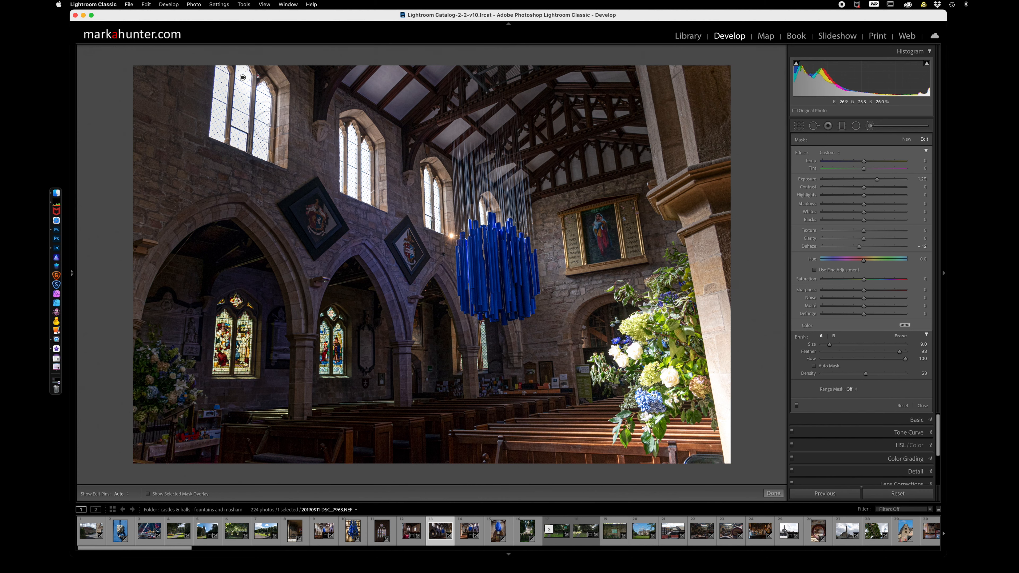
scroll(241, 95, down, 2)
scroll(241, 96, down, 2)
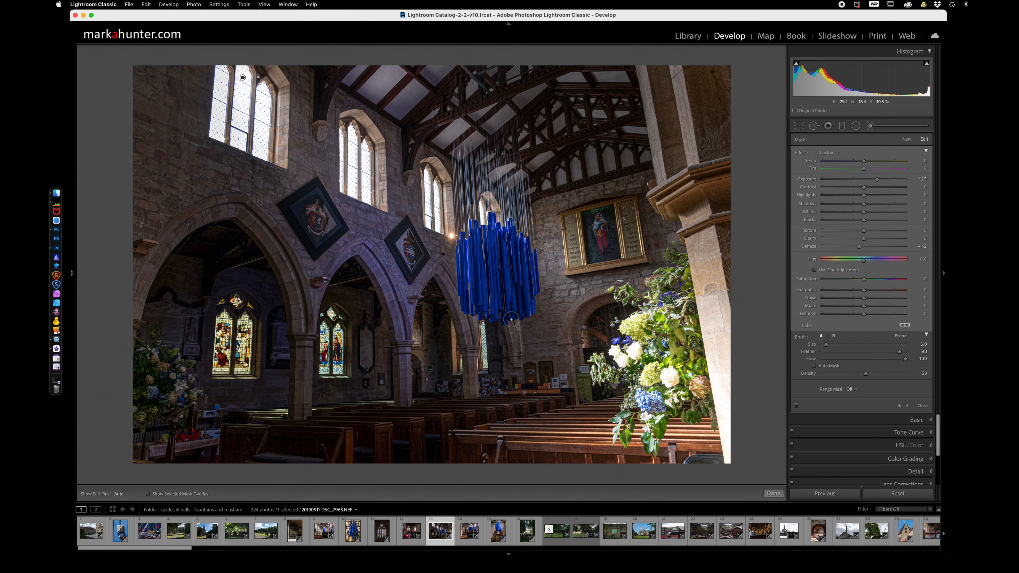
- Compare the church photo with and without the brush adjustments
click(797, 409)
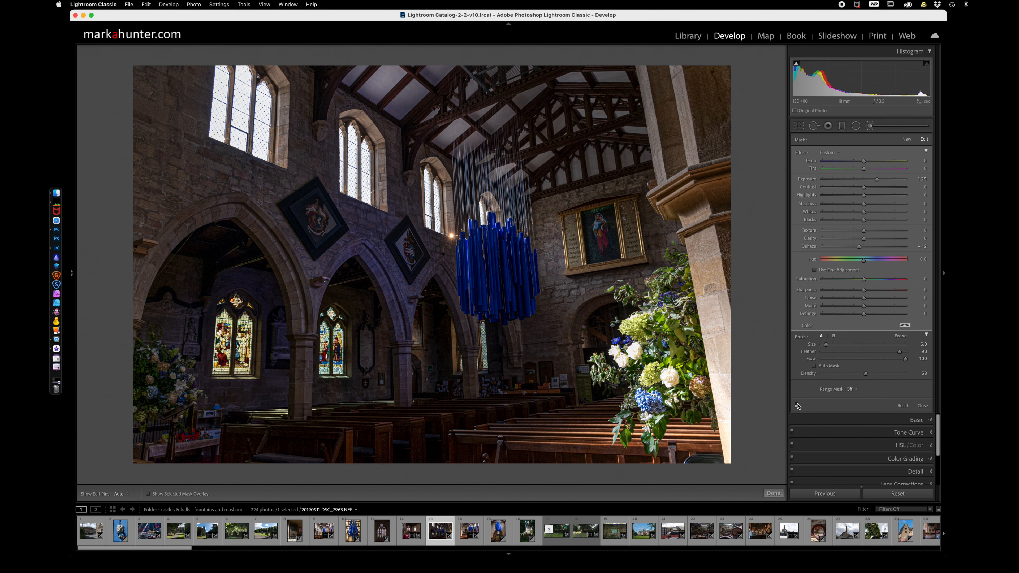
click(797, 405)
click(796, 409)
click(797, 406)
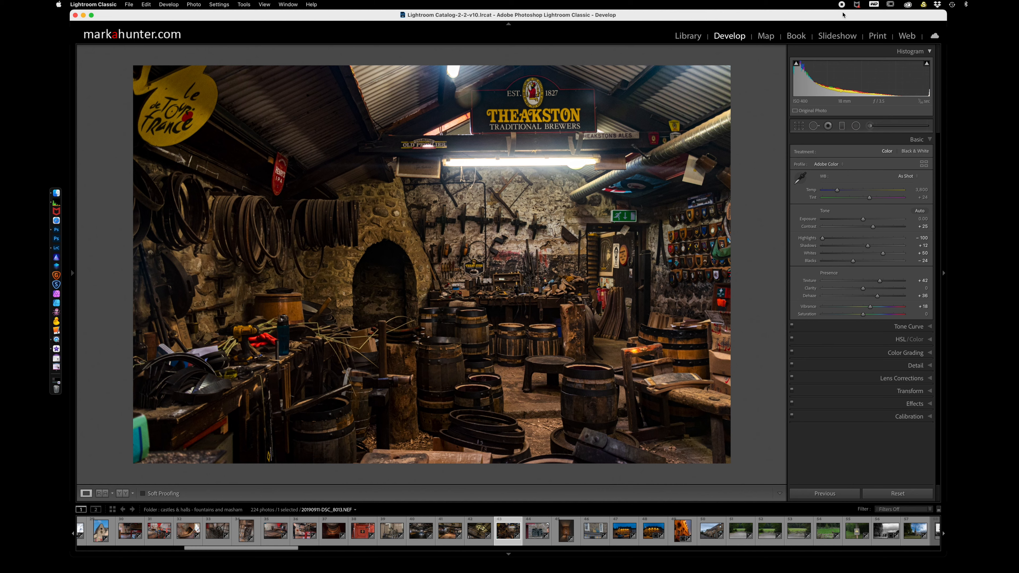
- Start a brush mask at 0.89 exposure with a small dab on the workshop's ceiling light
click(870, 128)
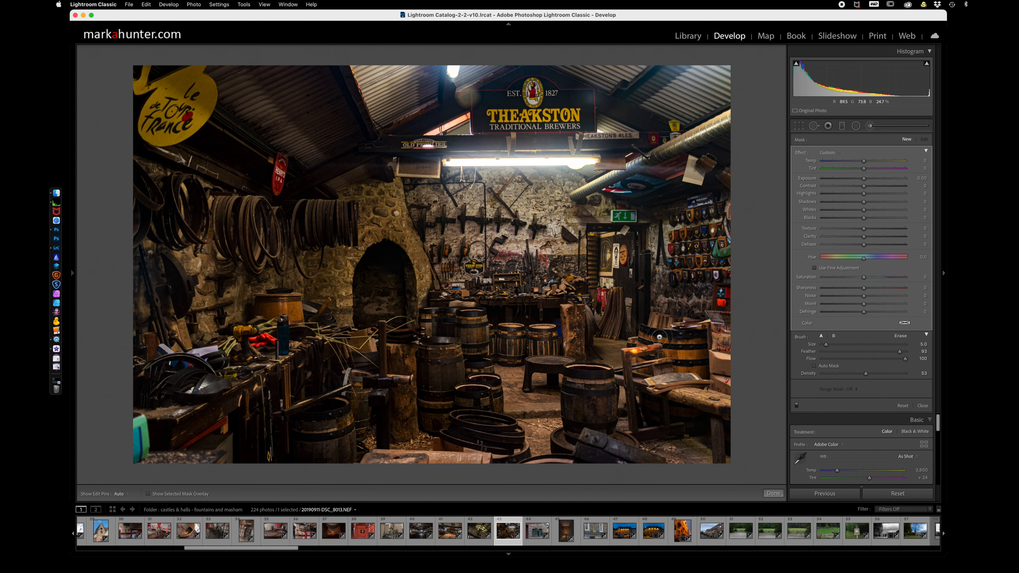
drag(865, 179, 873, 179)
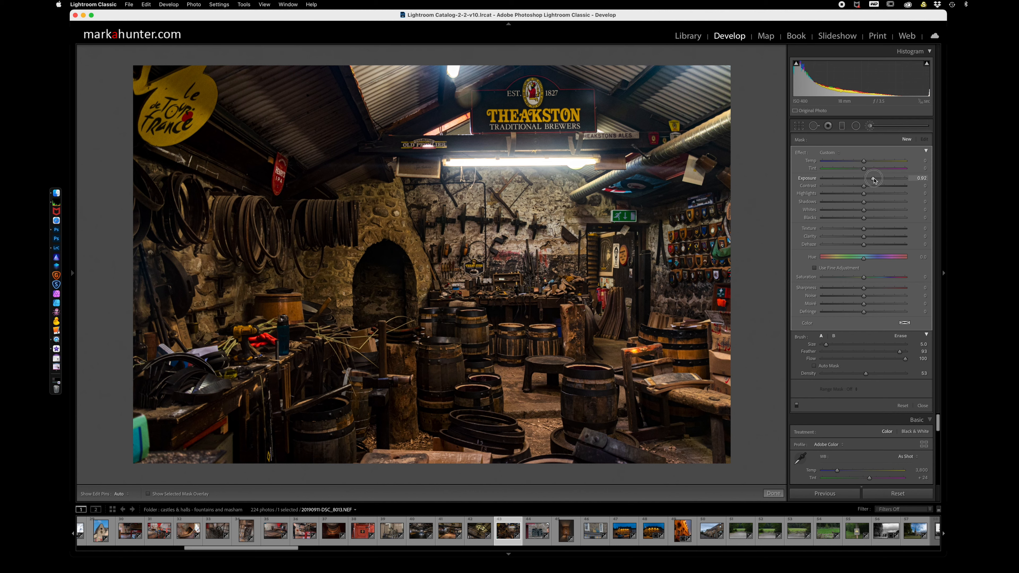
click(450, 81)
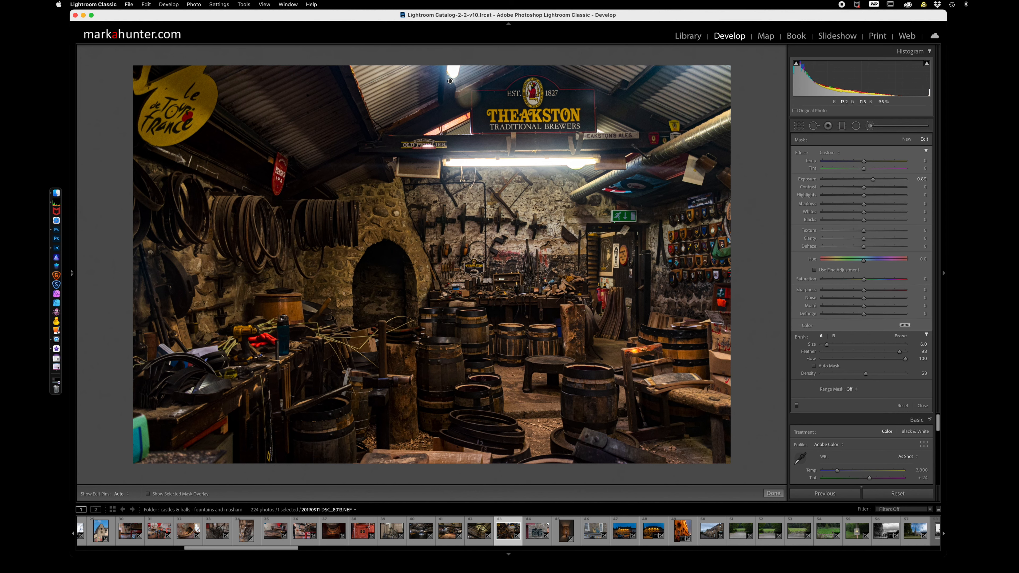
- Enlarge the brush to 28 and paint a straight light beam widening from the ceiling light to the foreground workbench
key(bracketright)
key(bracketright)
key(bracketright)
key(bracketright)
key(bracketright)
key(bracketright)
key(bracketright)
key(bracketright)
key(bracketright)
key(bracketright)
key(bracketright)
key(bracketright)
key(bracketright)
key(bracketright)
key(bracketright)
key(bracketright)
key(bracketright)
key(bracketright)
key(bracketright)
key(bracketright)
key(bracketright)
key(bracketright)
key(bracketright)
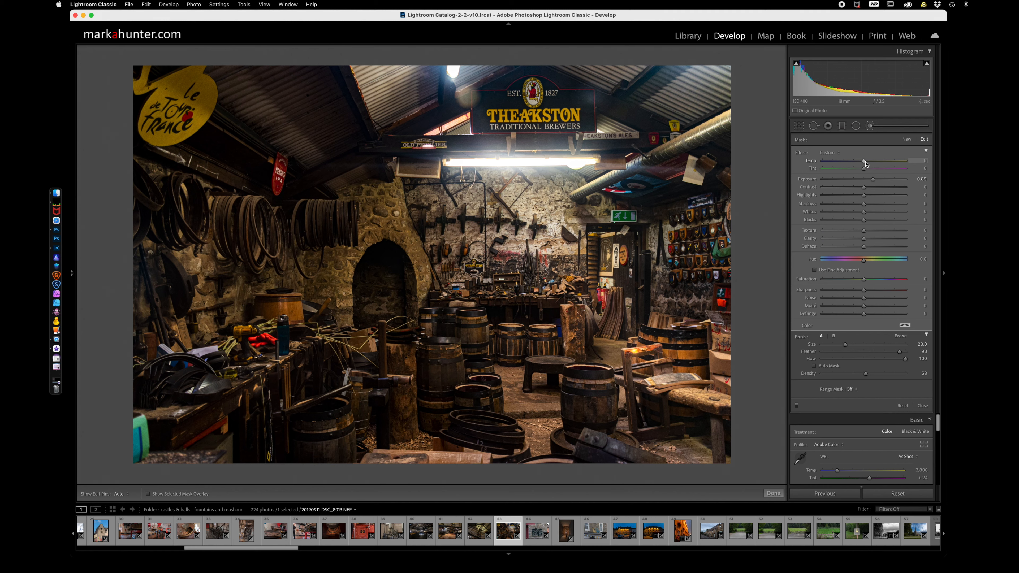
- Set the workshop beam's temperature to 30, dehaze to −90 and saturation to 29
drag(865, 162, 875, 162)
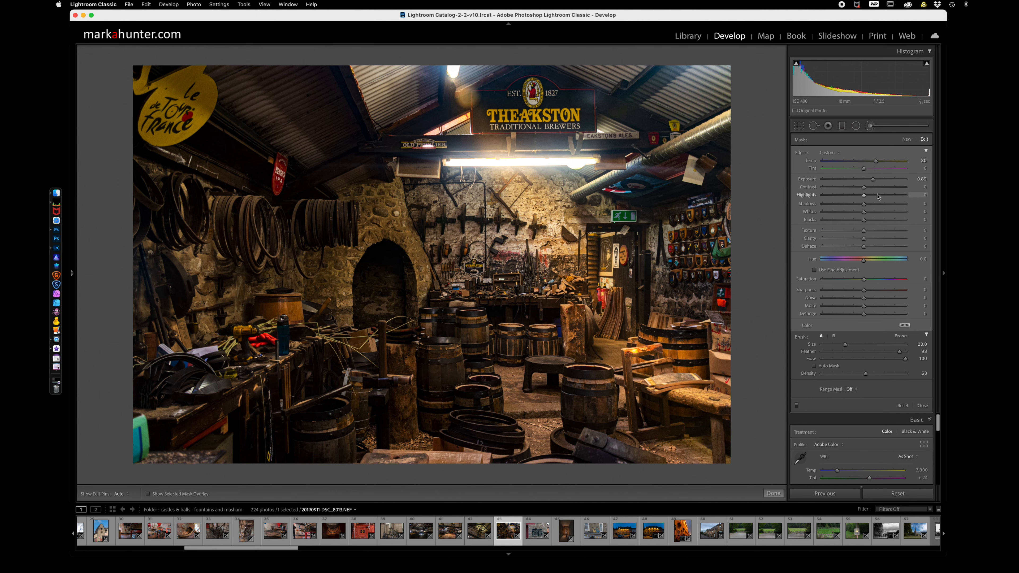
drag(863, 247, 828, 249)
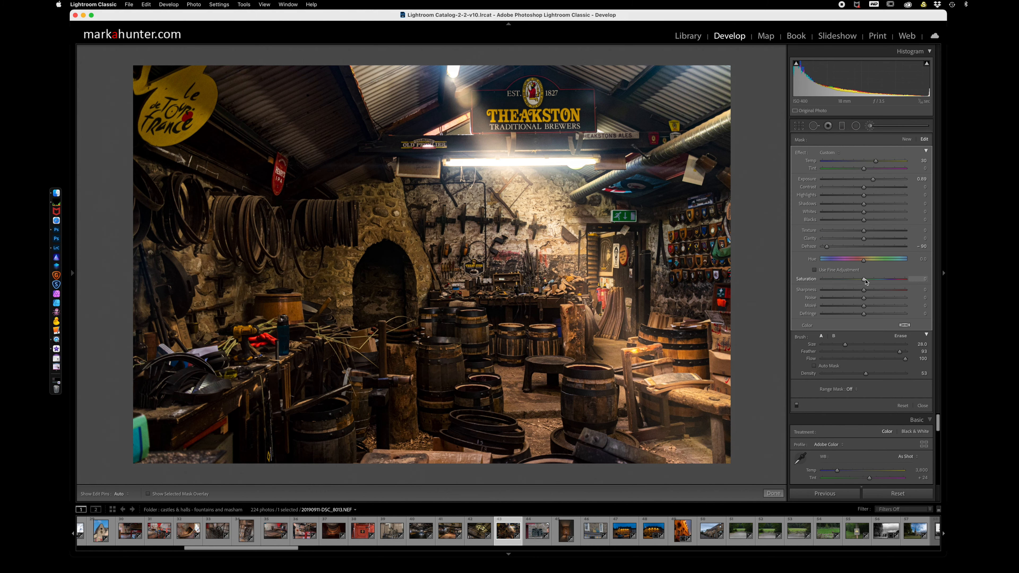
drag(864, 281, 876, 281)
- Reduce the beam's overall effect amount to 41 and check the individual effect settings
click(926, 151)
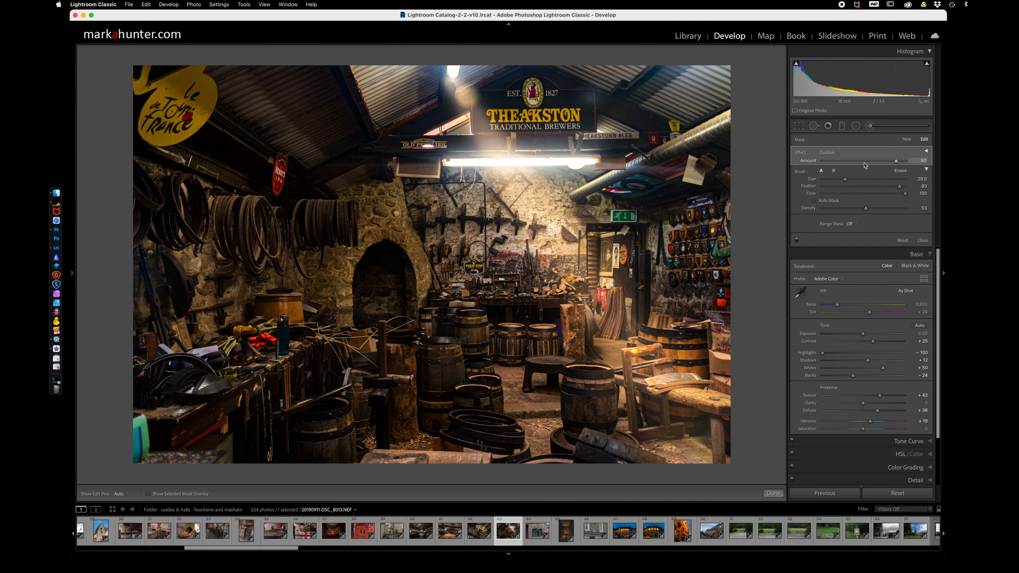
click(925, 151)
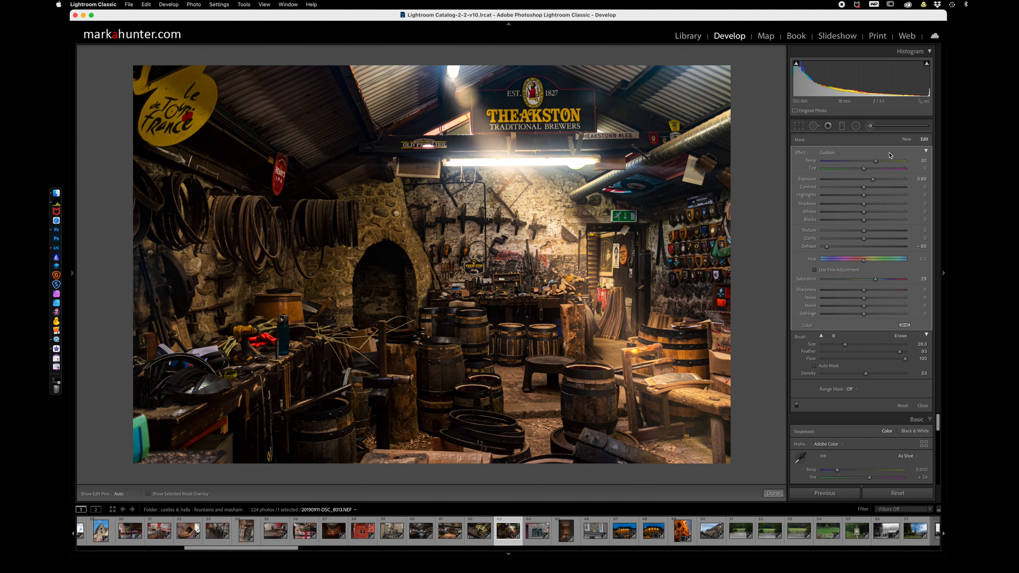
click(925, 151)
click(925, 151)
drag(895, 160, 858, 162)
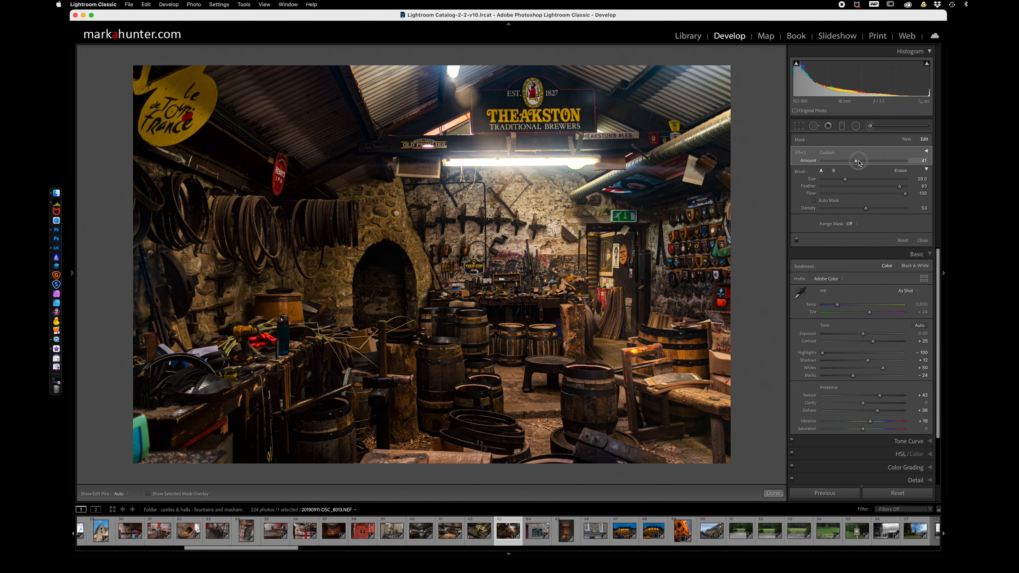
click(926, 151)
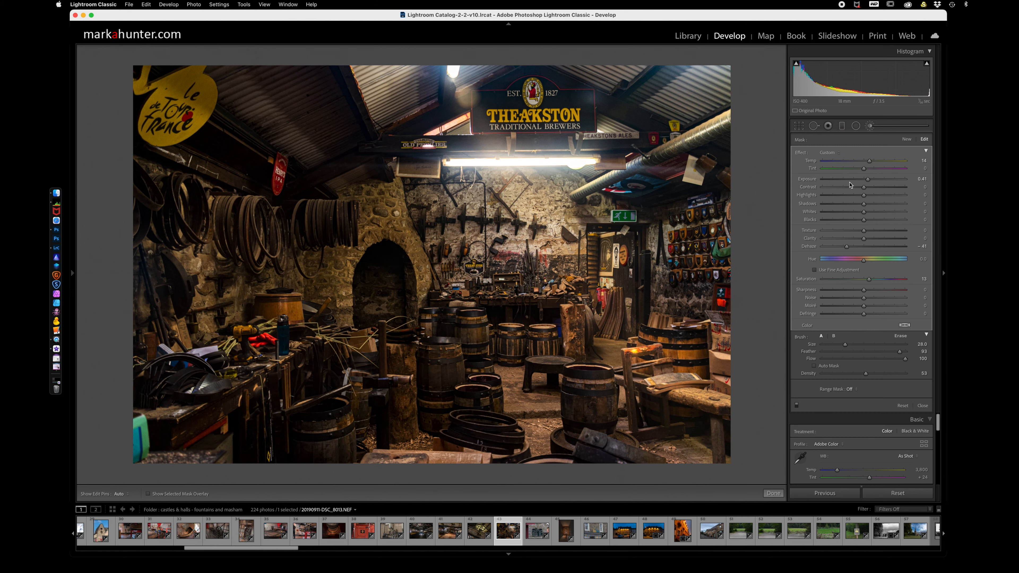
- Raise the beam's overall effect amount to 100 and show the individual effect settings again
click(926, 151)
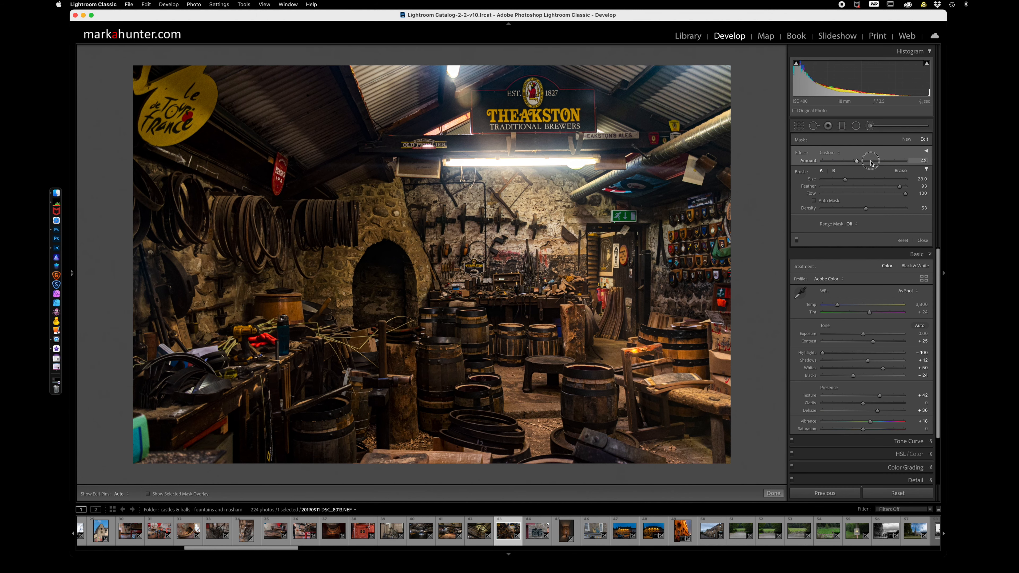
drag(857, 161, 919, 160)
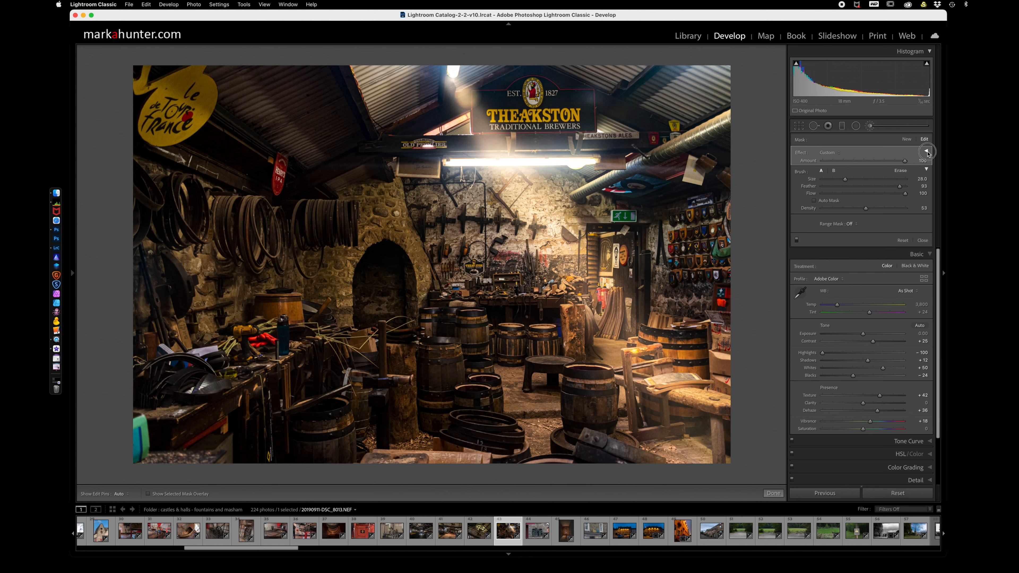
click(925, 151)
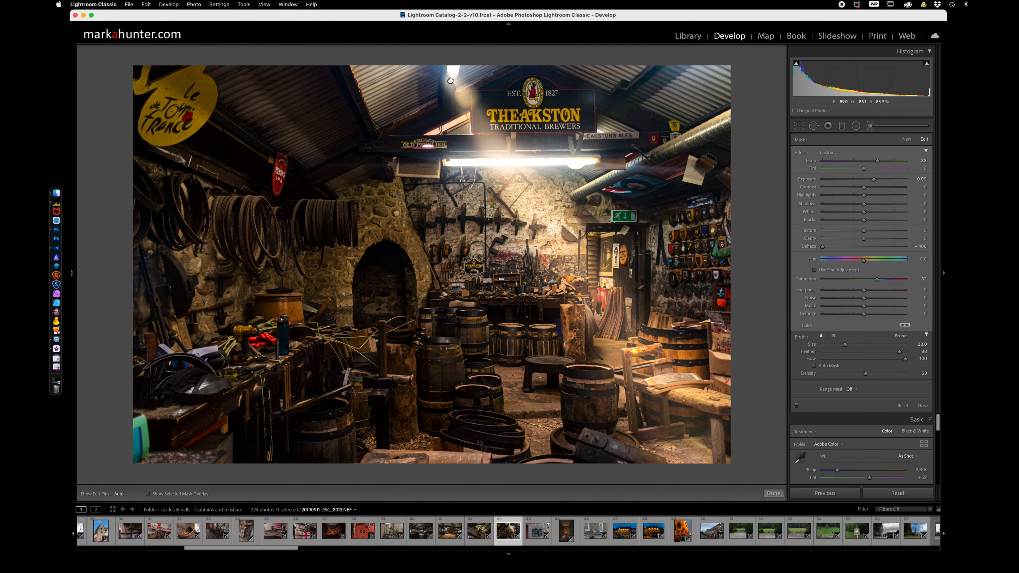
- Try scaling all of the beam's effects together directly from its edit pin at the ceiling light
mouse_move(450, 82)
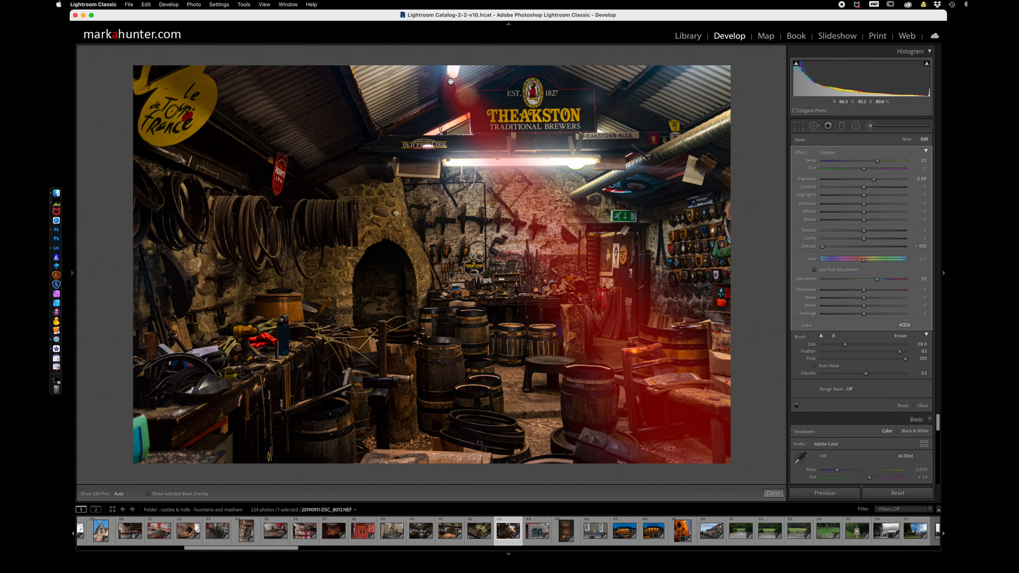
key(alt)
key(alt)
key(alt)
key(alt)
key(alt)
mouse_move(450, 81)
mouse_down()
mouse_move(366, 79)
mouse_move(441, 82)
mouse_up()
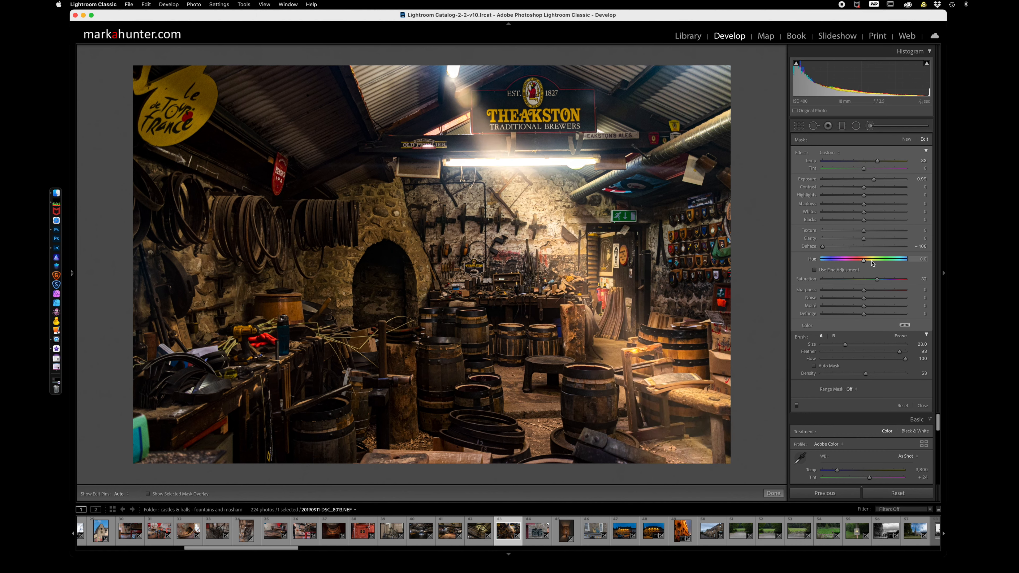
- Reduce the beam's overall effect amount to about 50 and expand the individual effect settings
click(926, 151)
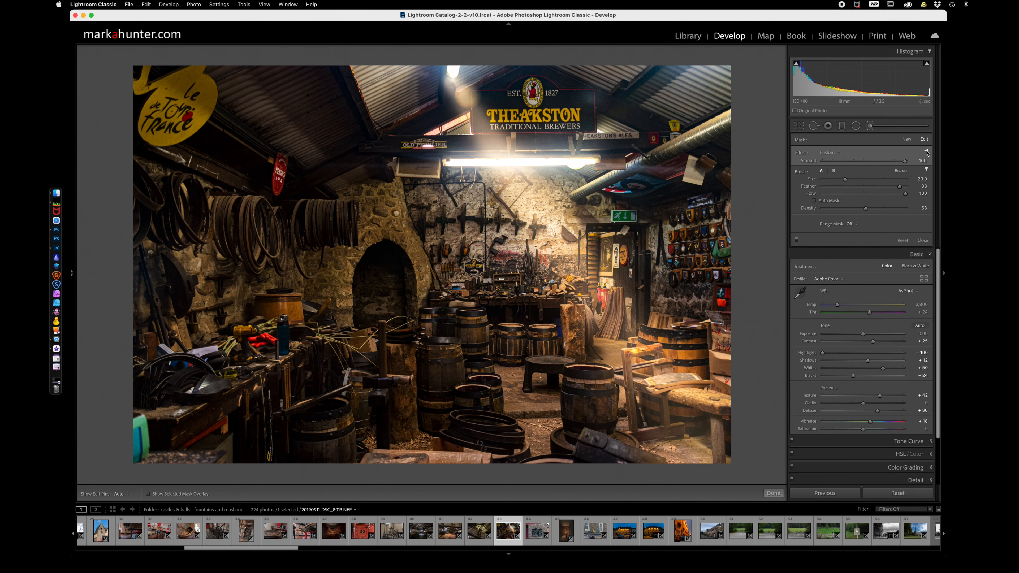
drag(905, 162, 865, 162)
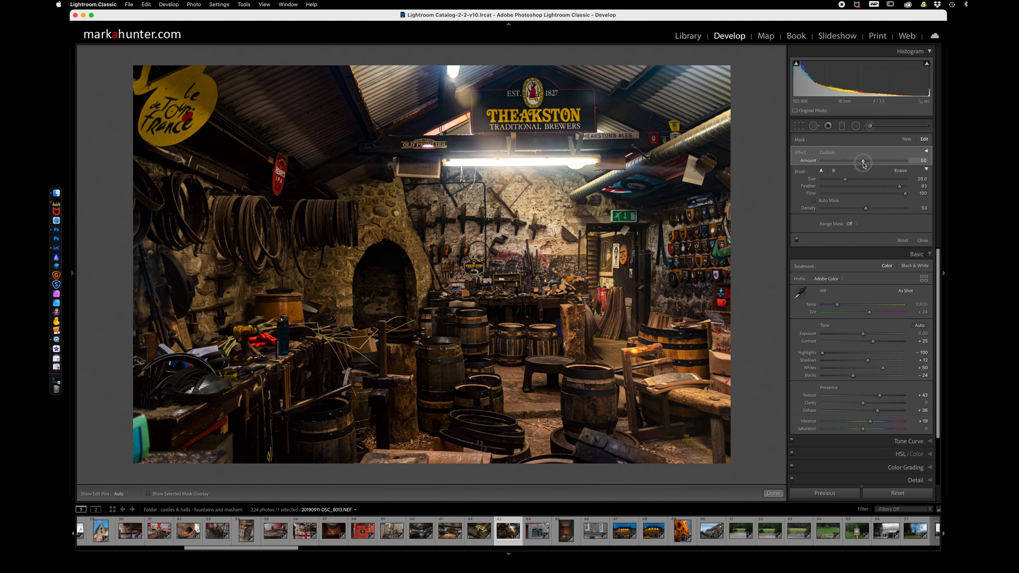
click(926, 152)
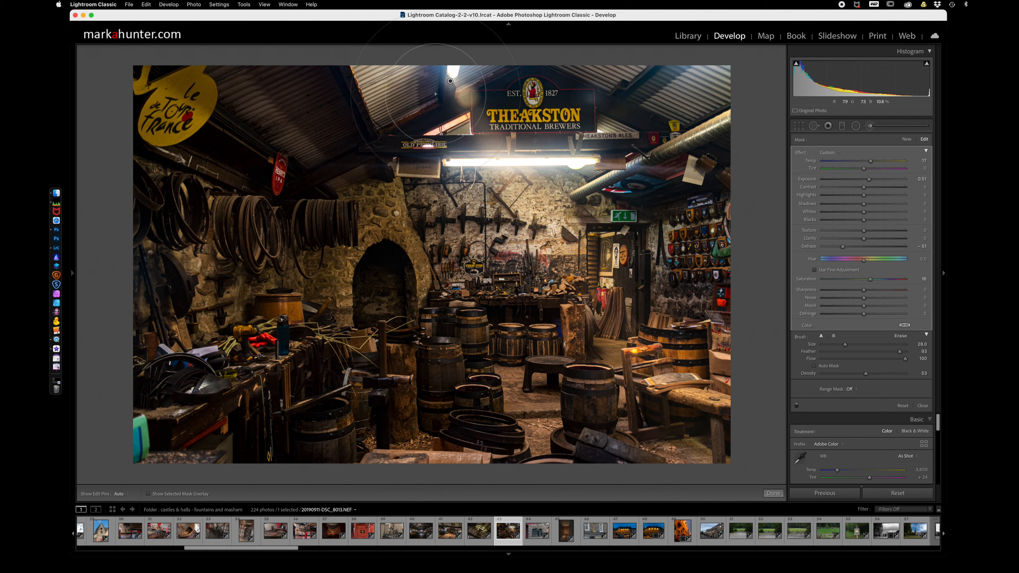
- Scale all of the beam's effects up together from its edit pin at the ceiling light until Dehaze reaches -100
key(alt)
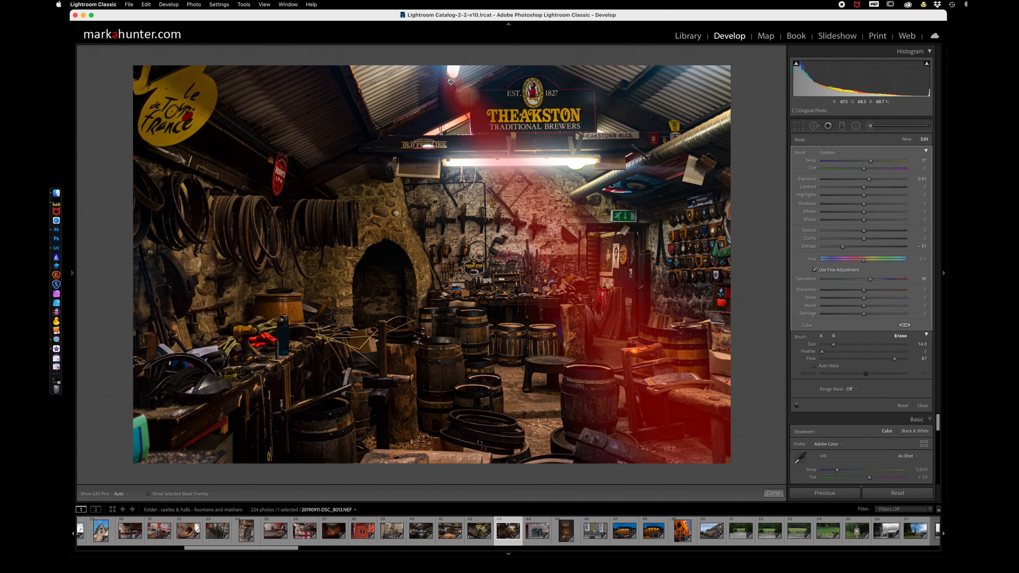
mouse_move(447, 82)
mouse_down()
mouse_move(415, 82)
mouse_move(530, 83)
mouse_move(454, 83)
mouse_move(519, 85)
mouse_move(474, 85)
mouse_up()
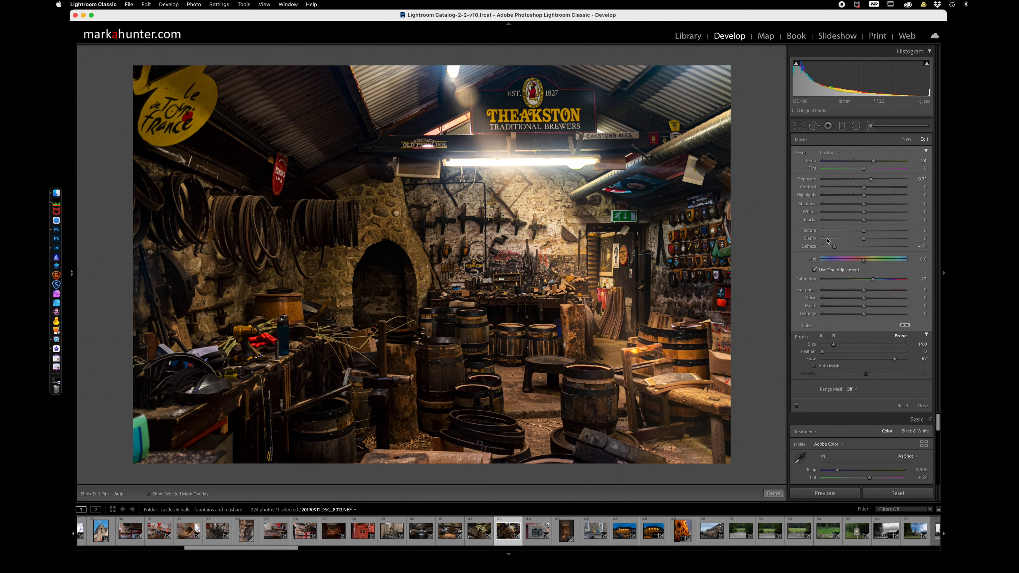
drag(450, 81, 506, 83)
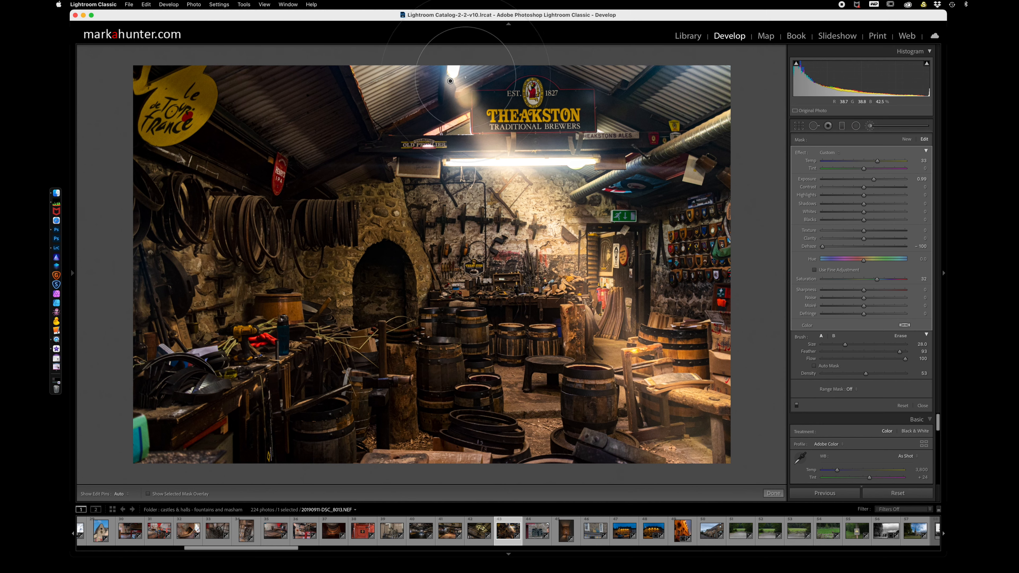
- Collapse the beam's effect settings, lower their overall amount until Dehaze is about -58, and expand the individual settings again
key(alt)
mouse_move(451, 82)
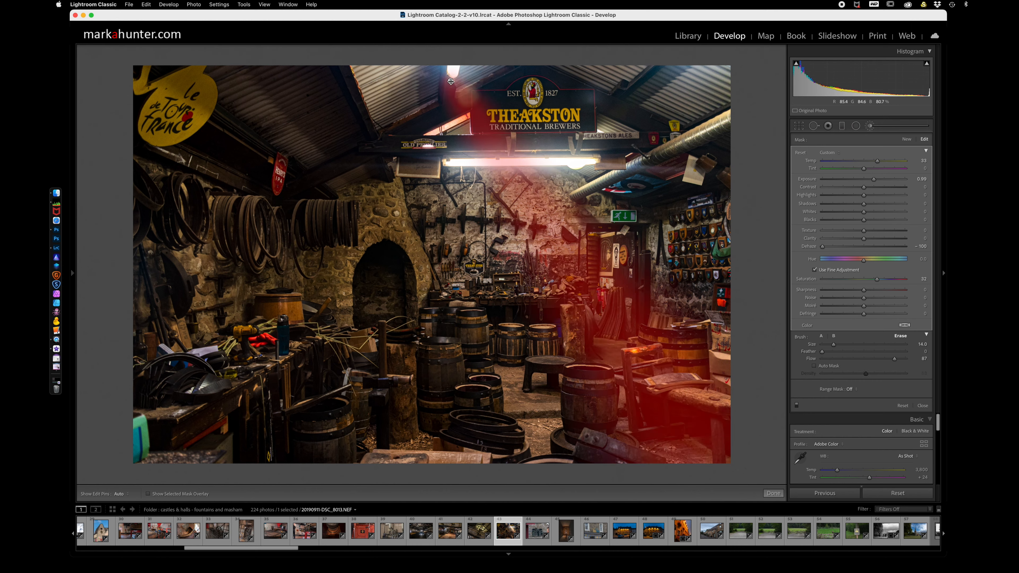
click(926, 151)
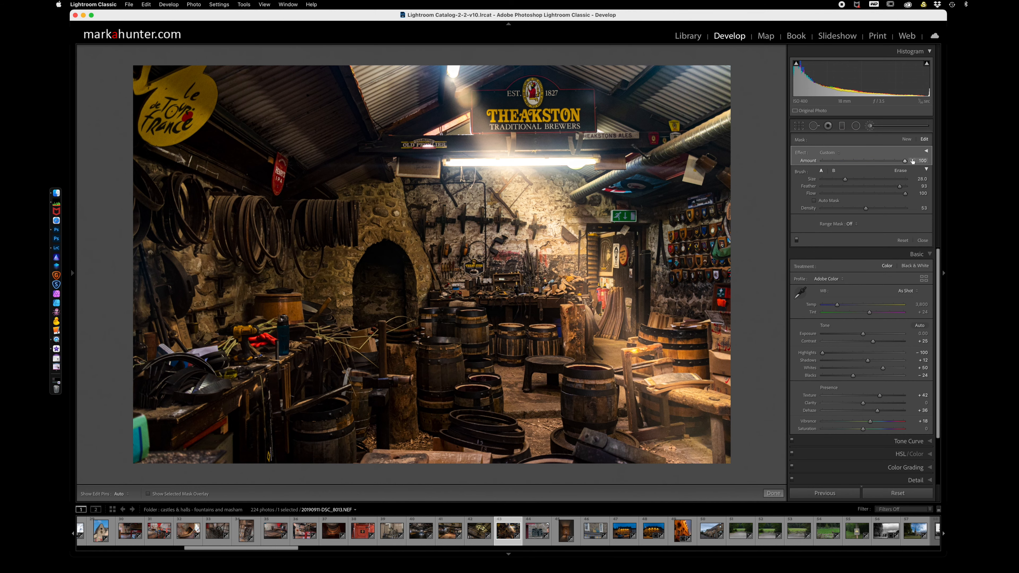
mouse_move(905, 162)
mouse_down()
mouse_move(855, 161)
mouse_move(870, 162)
mouse_up()
click(926, 152)
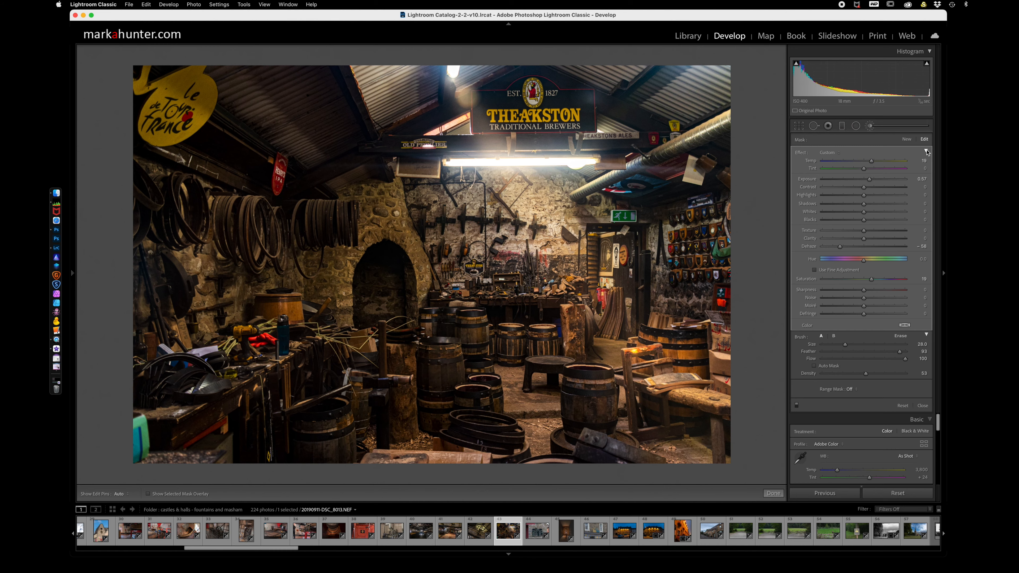
- Reset the beam's effects and set Temp 76, Tint -87, Exposure about 1.9, Highlights -91, Whites 55, Dehaze -72 and Sharpness 69
double_click(801, 152)
mouse_move(864, 179)
mouse_down()
mouse_move(890, 180)
mouse_move(825, 181)
mouse_move(877, 186)
mouse_move(859, 187)
mouse_up()
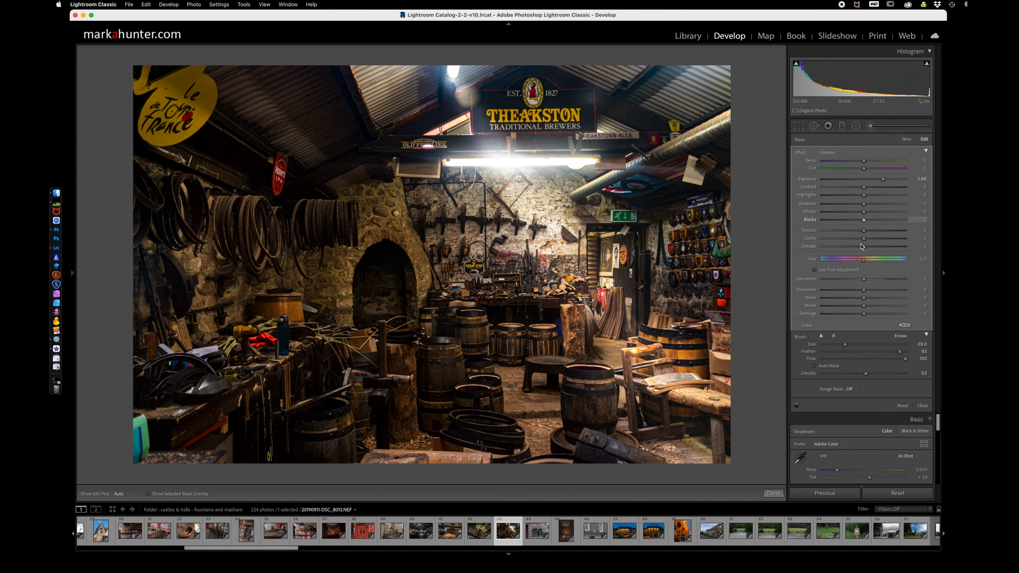
drag(863, 247, 834, 247)
mouse_move(863, 212)
mouse_down()
mouse_move(886, 211)
mouse_move(826, 195)
mouse_up()
drag(864, 289, 891, 290)
mouse_move(864, 161)
mouse_down()
mouse_move(894, 162)
mouse_move(827, 168)
mouse_up()
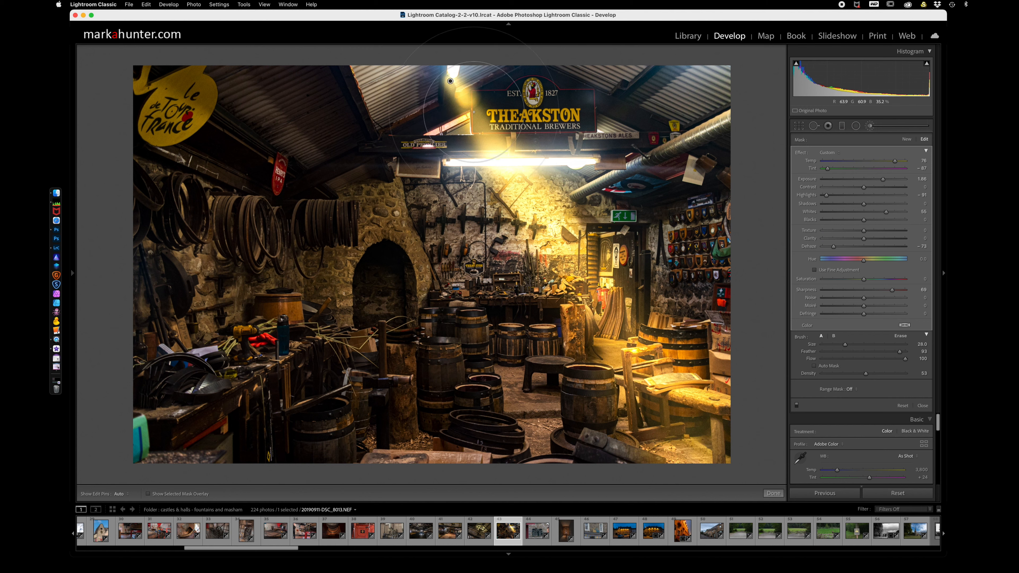
- Scale all of the beam's new effects down together directly from its edit pin at the ceiling light
key(alt)
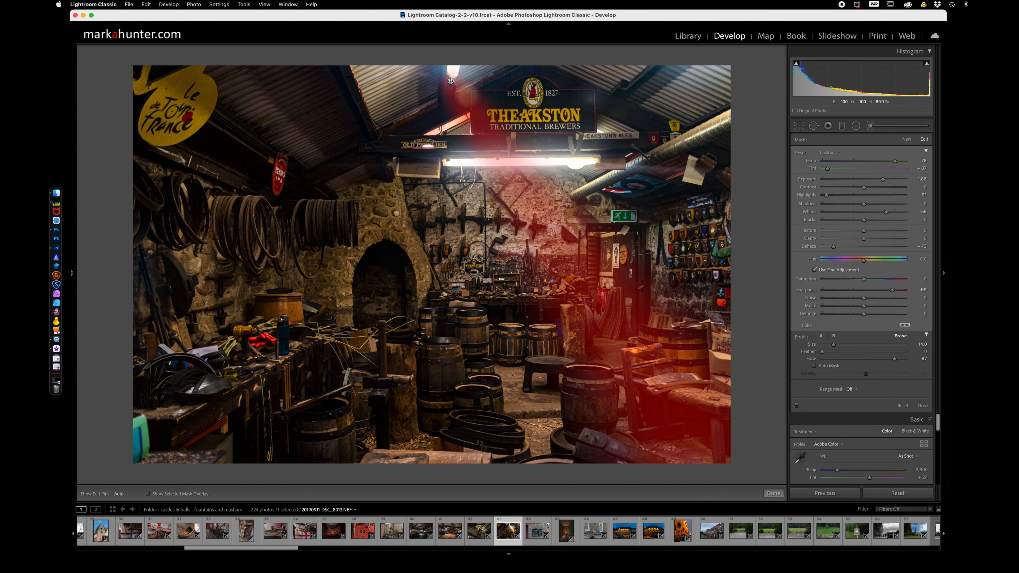
drag(451, 80, 381, 80)
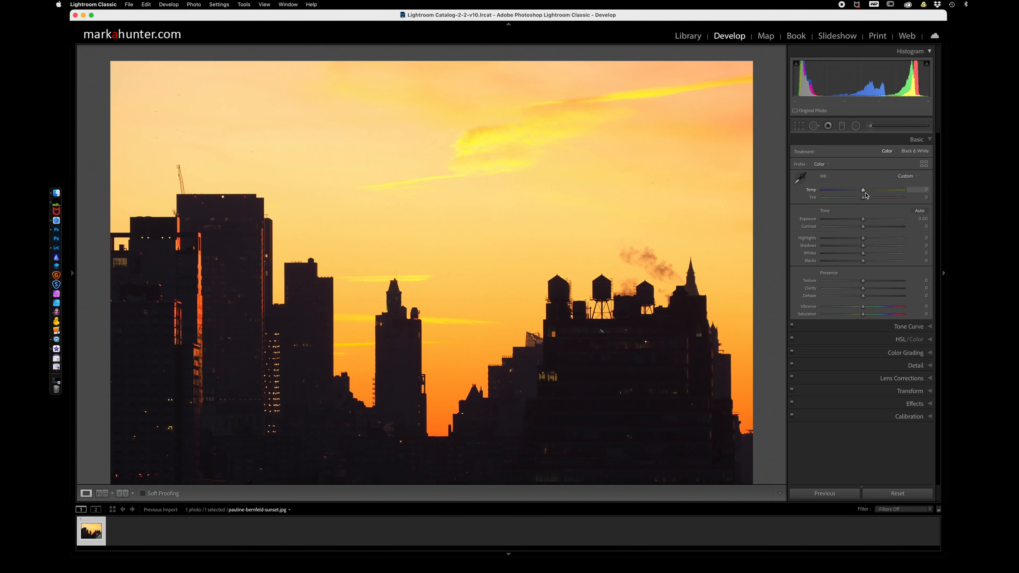
- Test warming the whole sunset skyline photo with Temp at +43 and +47, returning it close to neutral in between
mouse_move(863, 192)
mouse_down()
mouse_move(850, 192)
mouse_move(881, 191)
mouse_up()
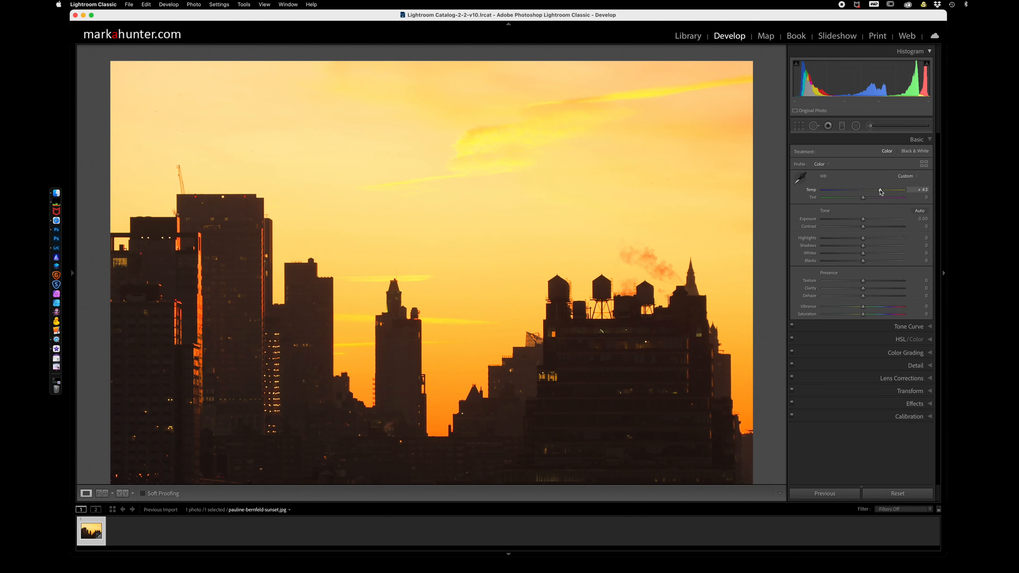
drag(880, 192, 862, 194)
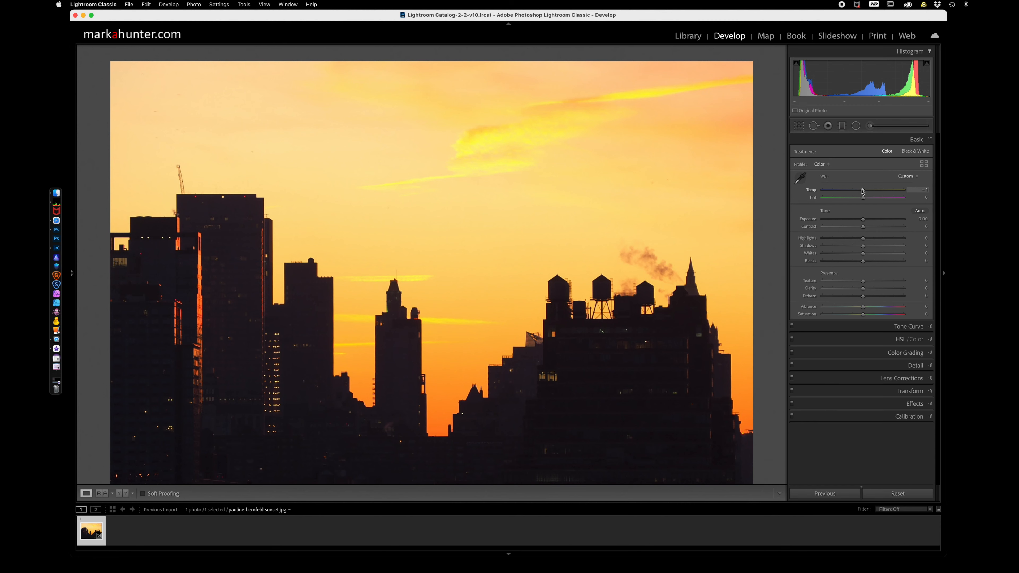
drag(864, 193, 884, 193)
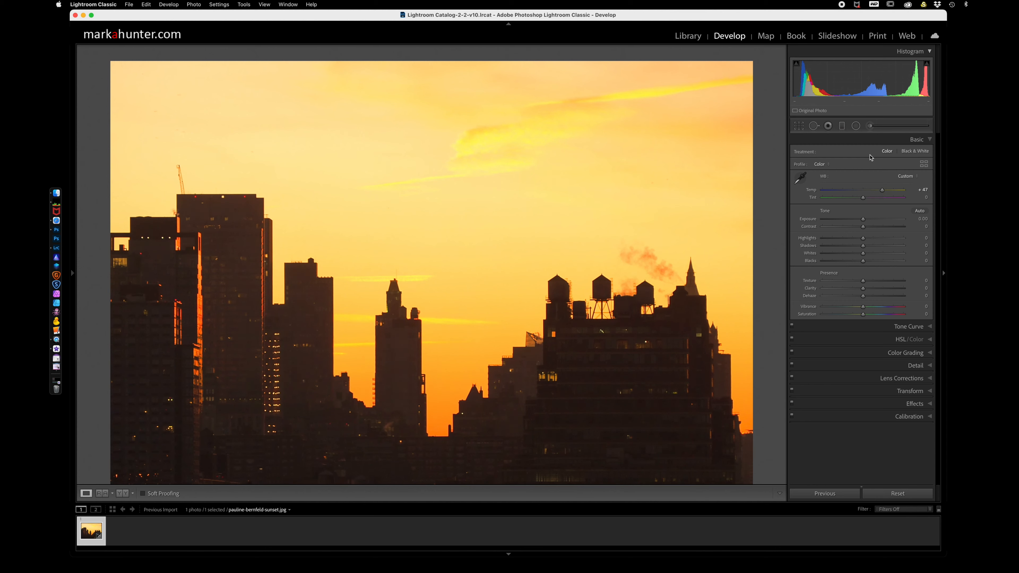
- Test the sunset photo's Temp at -35 and +100, bringing it back to about +1 after each
drag(882, 190, 848, 194)
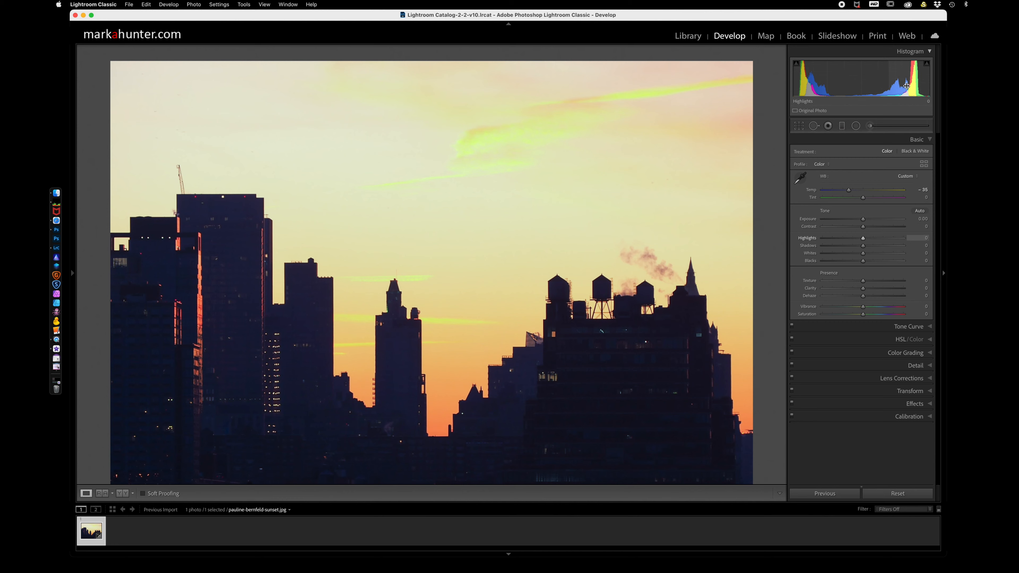
drag(848, 189, 863, 197)
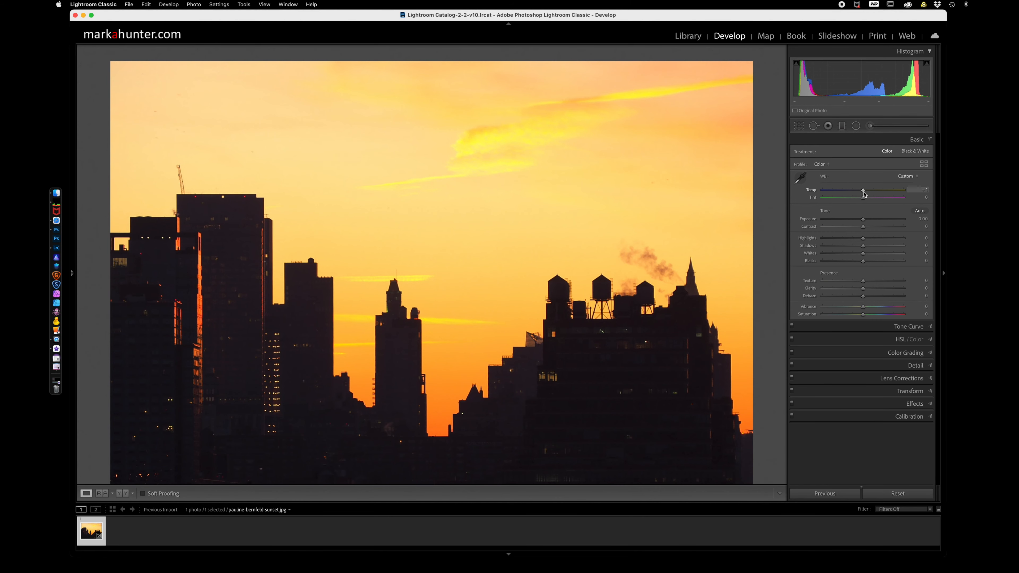
drag(863, 192, 914, 192)
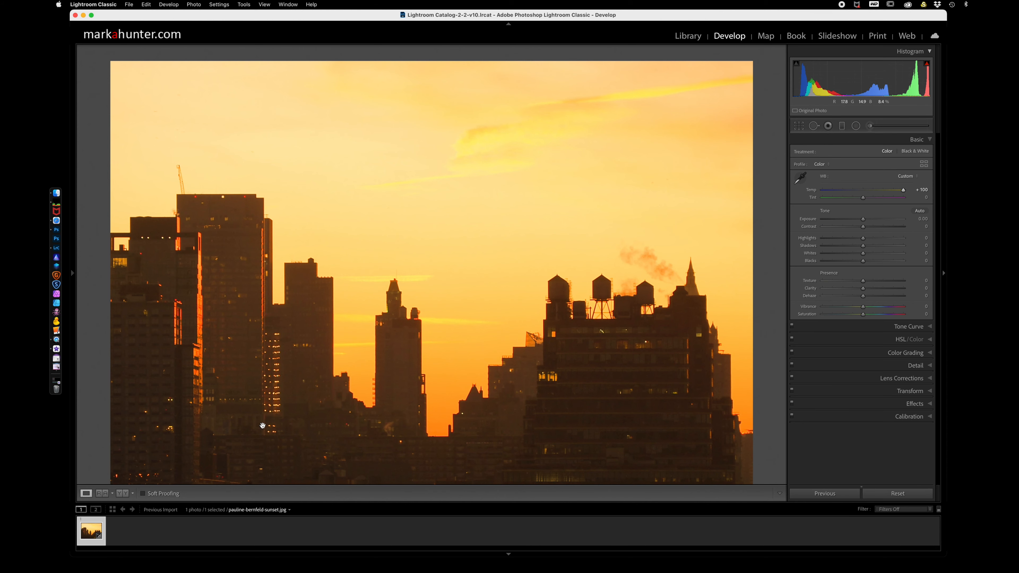
click(863, 192)
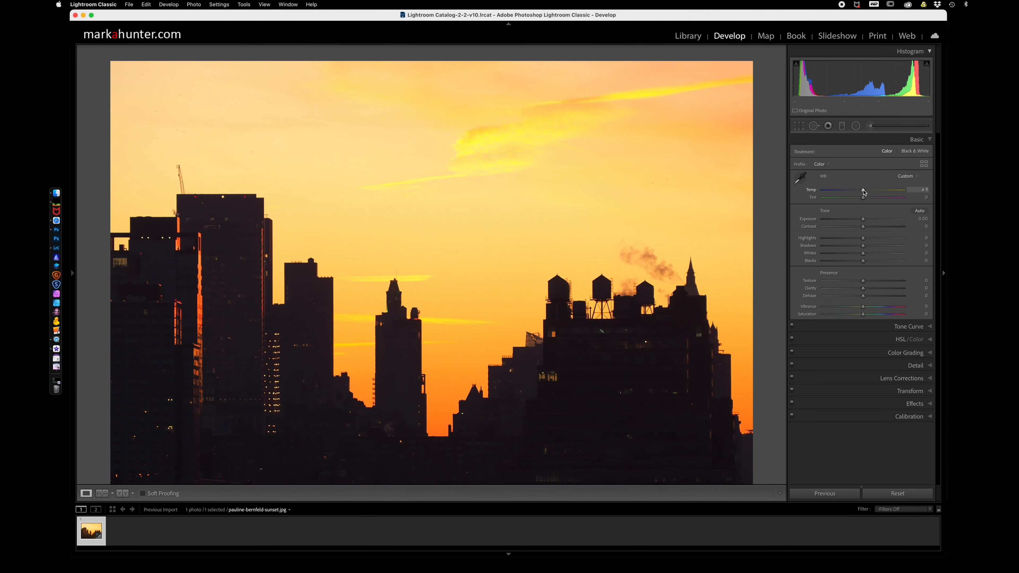
- Set the sunset photo's Shadows to +1, try Temp at +37, and bring Temp back to -2
mouse_move(862, 245)
mouse_down()
mouse_move(908, 248)
mouse_move(863, 251)
mouse_up()
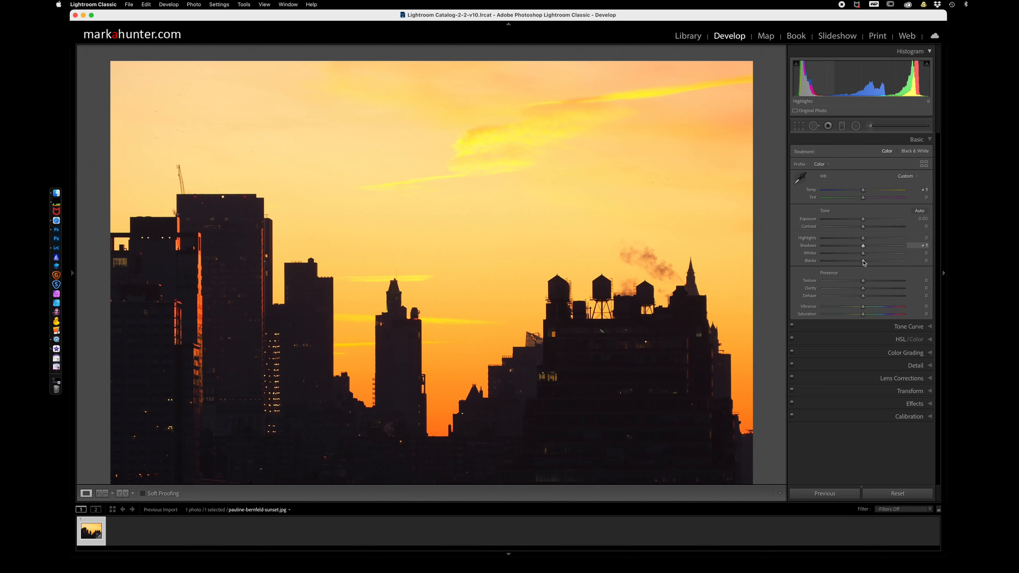
drag(863, 251, 864, 251)
click(865, 191)
drag(865, 192, 879, 192)
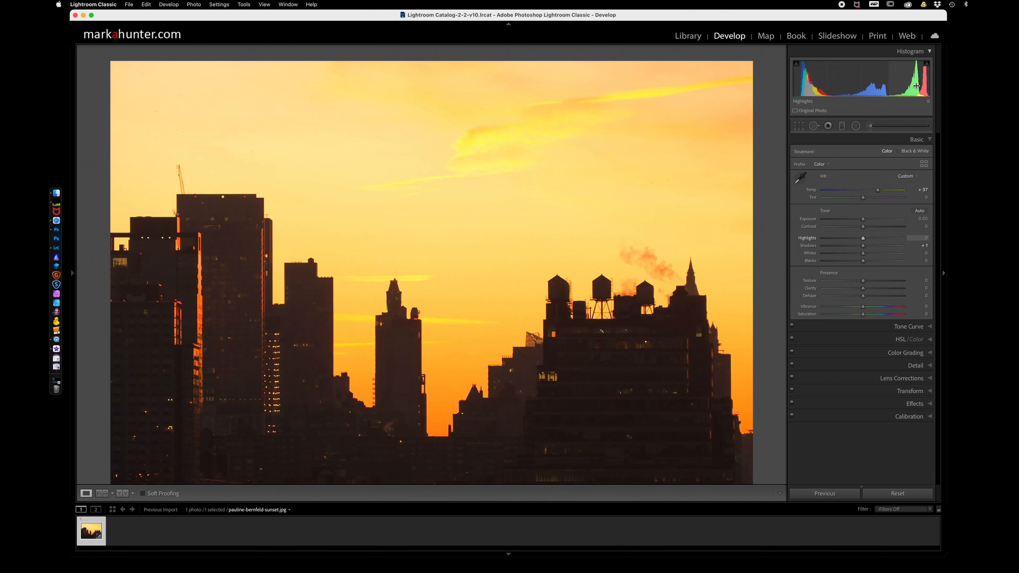
drag(877, 191, 864, 195)
mouse_move(863, 246)
mouse_down()
mouse_move(876, 246)
mouse_move(863, 249)
mouse_up()
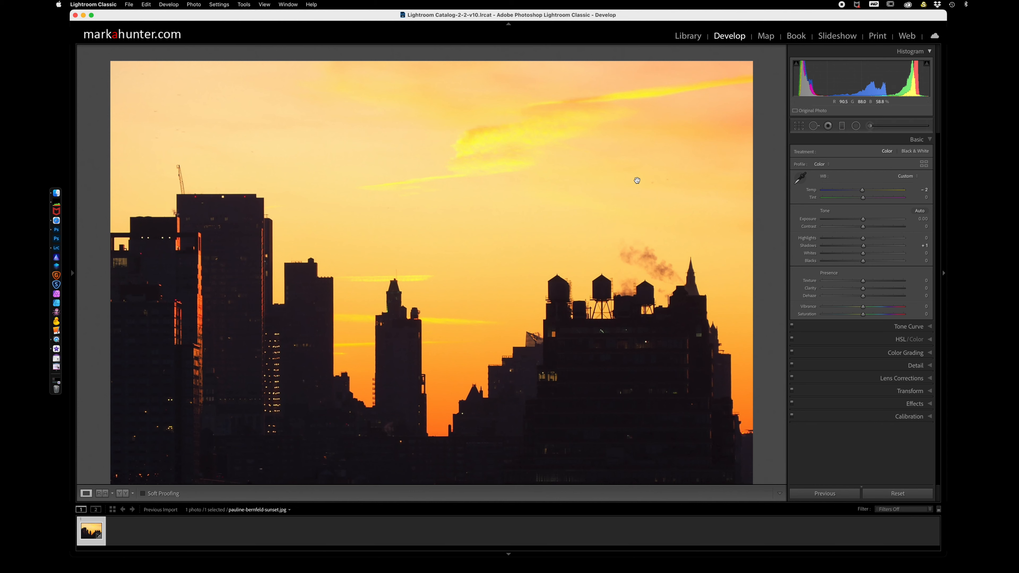
- Add a graduated filter from the mid sky down to the skyline, reset its exposure, and darken it to -1.77
click(841, 126)
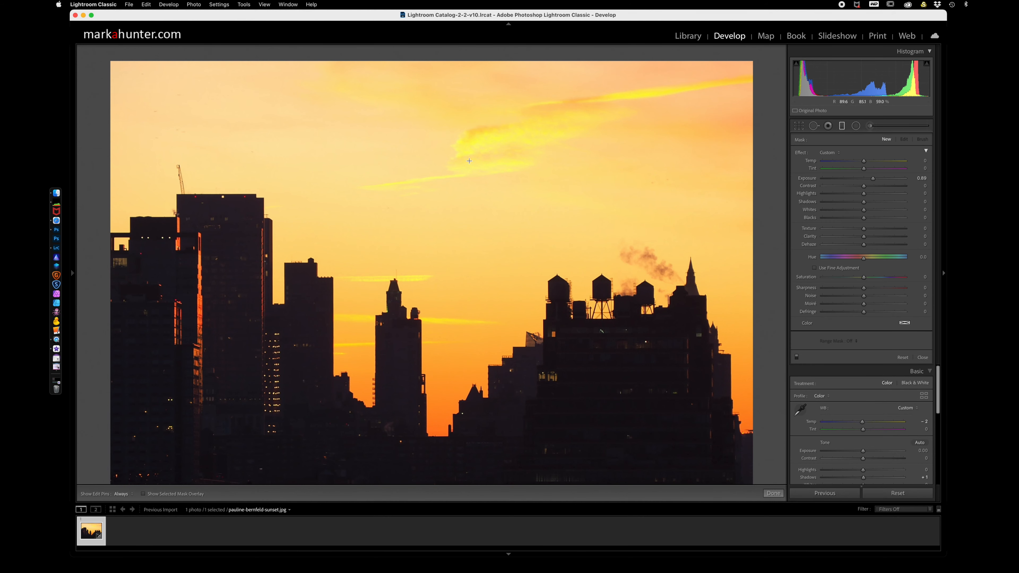
drag(421, 199, 424, 385)
drag(427, 572, 426, 572)
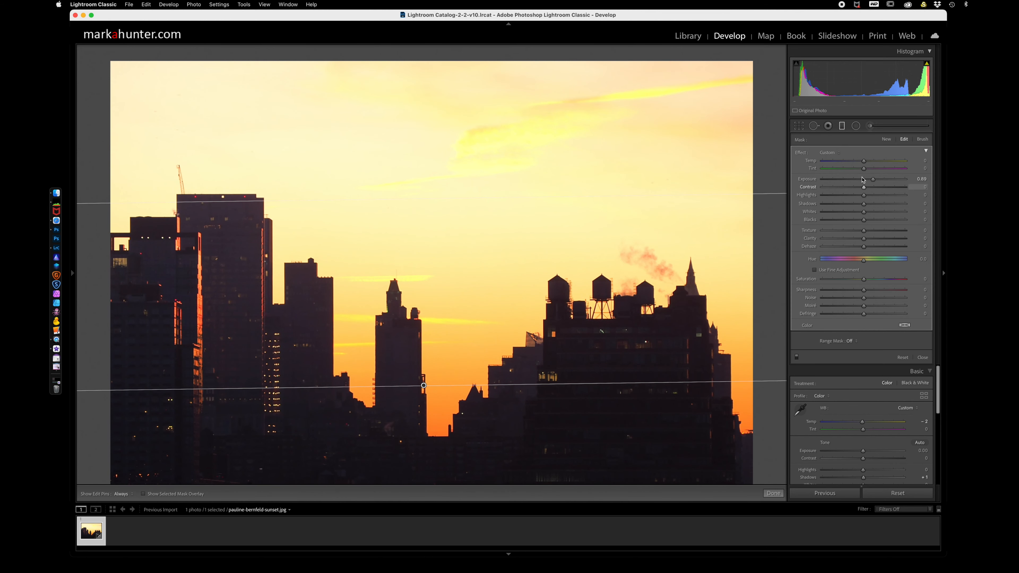
double_click(807, 179)
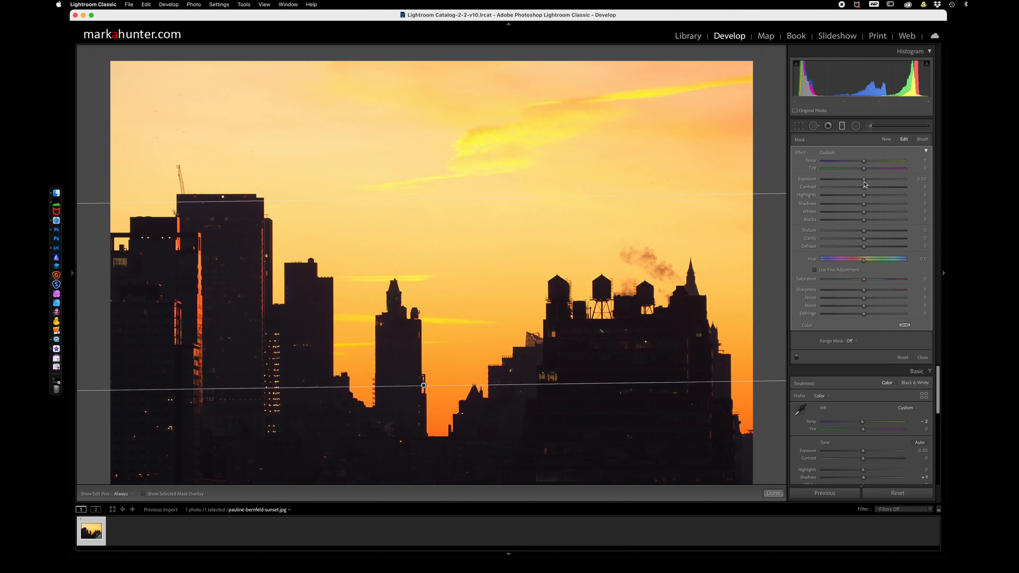
mouse_move(863, 180)
mouse_down()
mouse_move(840, 181)
mouse_move(861, 181)
mouse_up()
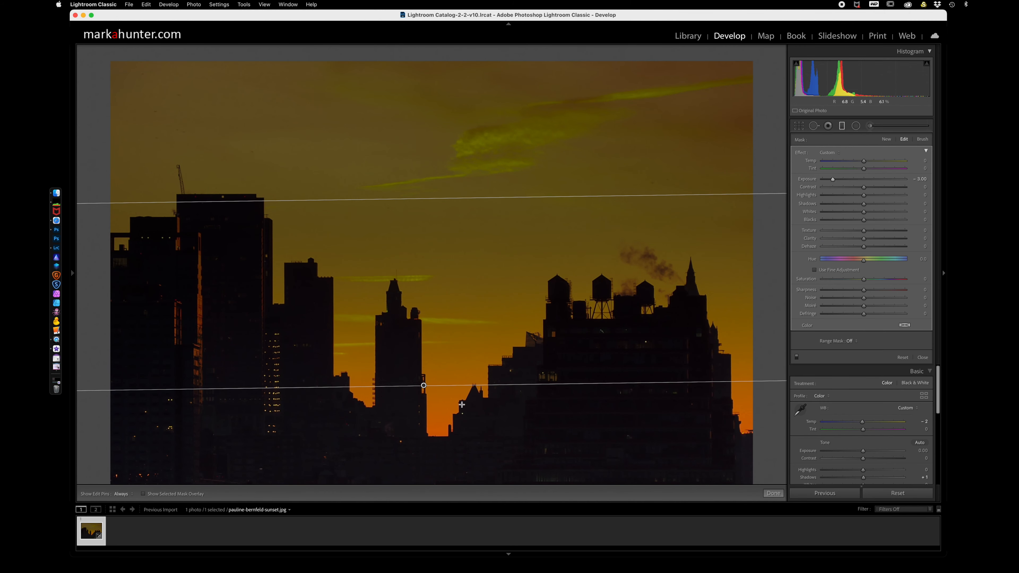
mouse_move(830, 181)
mouse_down()
mouse_move(889, 182)
mouse_move(845, 181)
mouse_up()
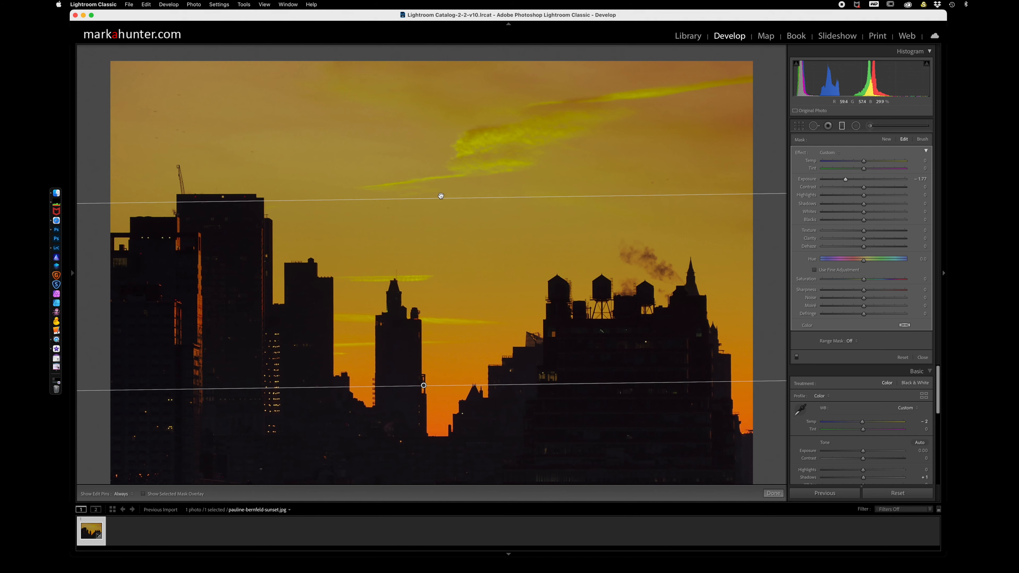
- Narrow the filter's transition over the sky, set its exposure to -4.00, and widen and lower the gradient over the buildings
drag(437, 197, 452, 212)
drag(455, 123, 442, 242)
drag(844, 180, 818, 180)
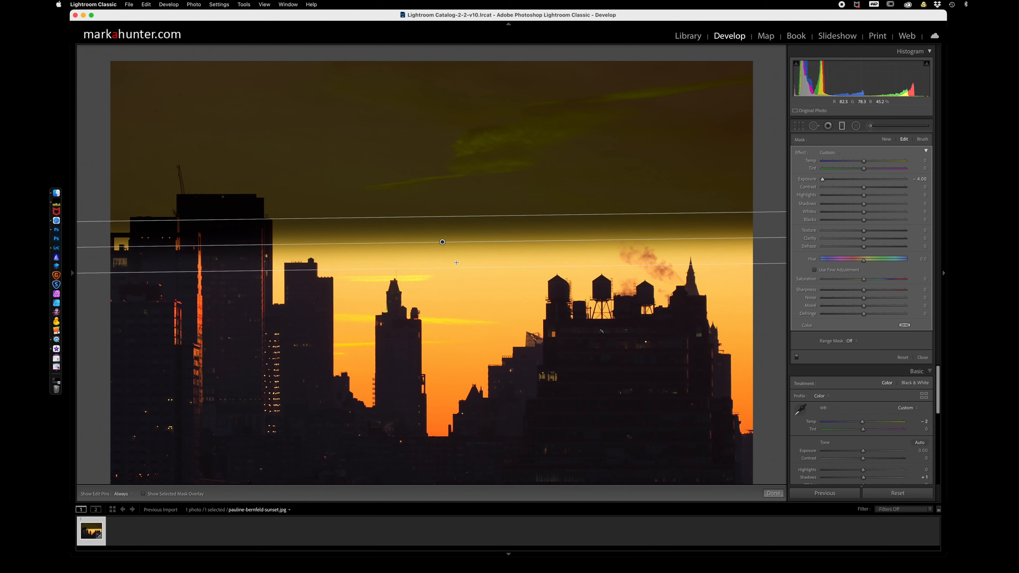
drag(443, 268, 426, 439)
drag(444, 331, 451, 364)
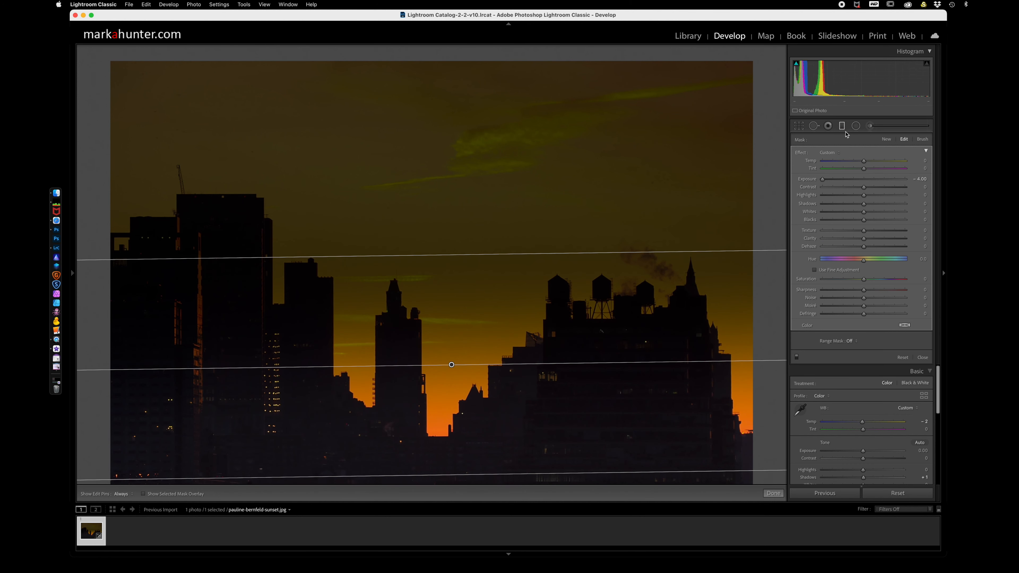
- Reset the filter's effects, tint it pink with hue 322, and raise the tint's saturation
double_click(801, 153)
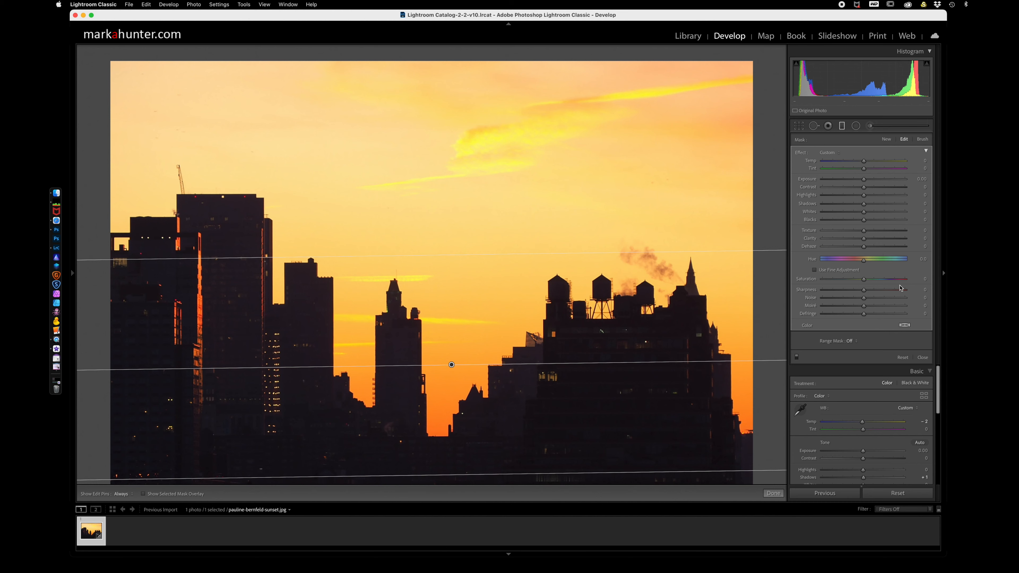
click(904, 325)
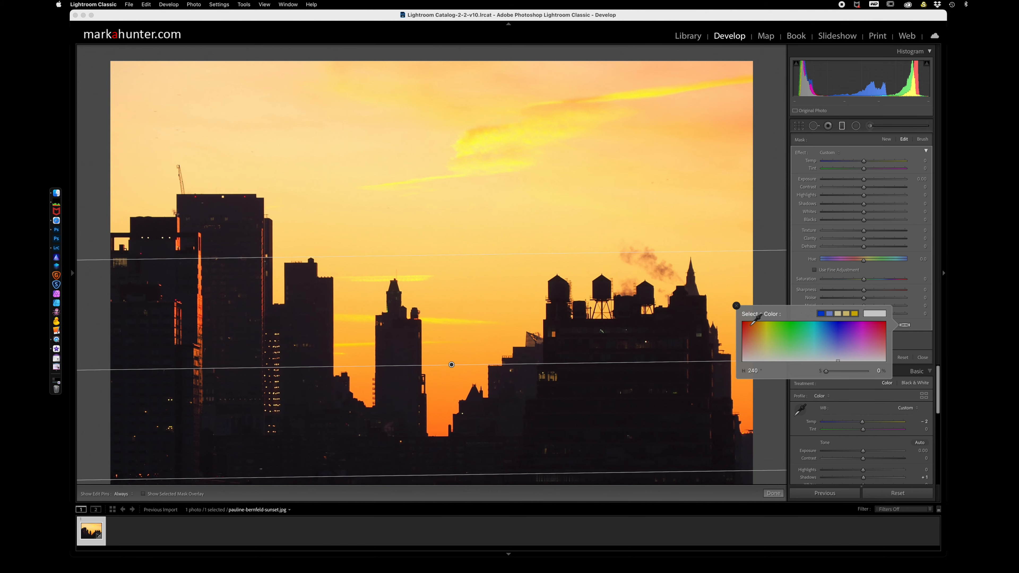
drag(753, 324, 870, 328)
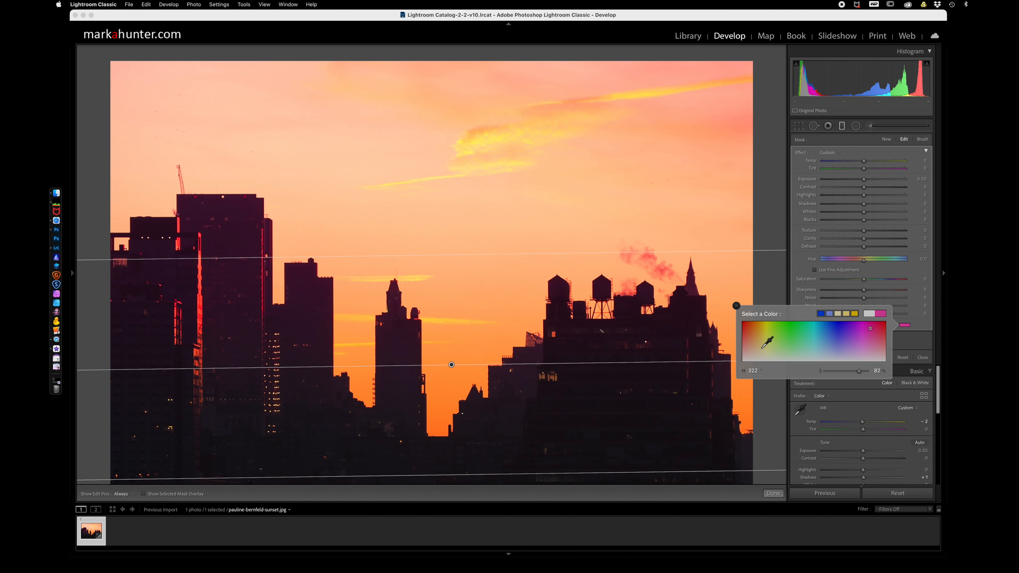
drag(859, 372, 879, 375)
- Apply the saved yellow tint with hue 50, compare it at saturation 0, set saturation to 96, and close the graduated filter
click(857, 313)
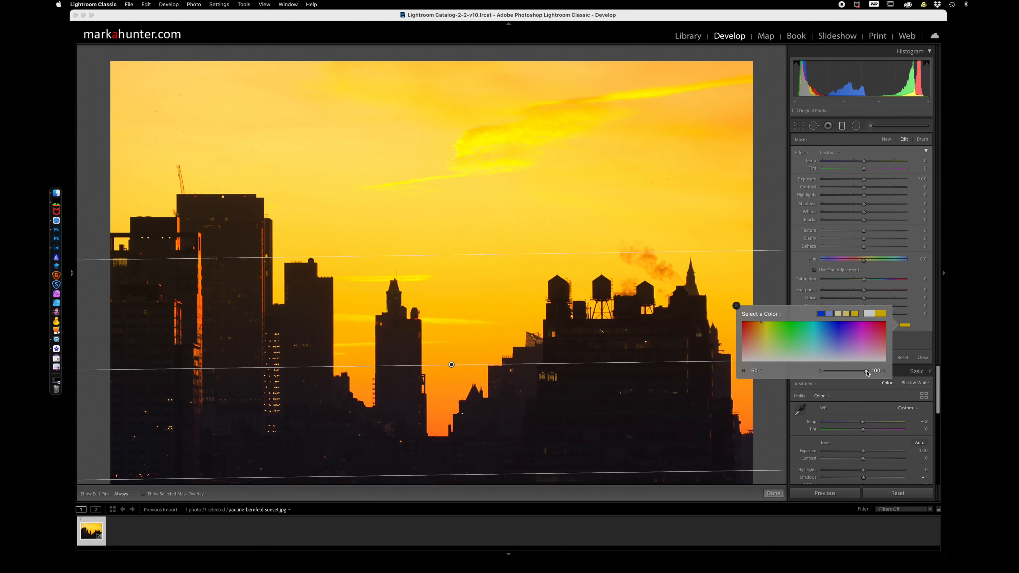
drag(862, 372, 827, 373)
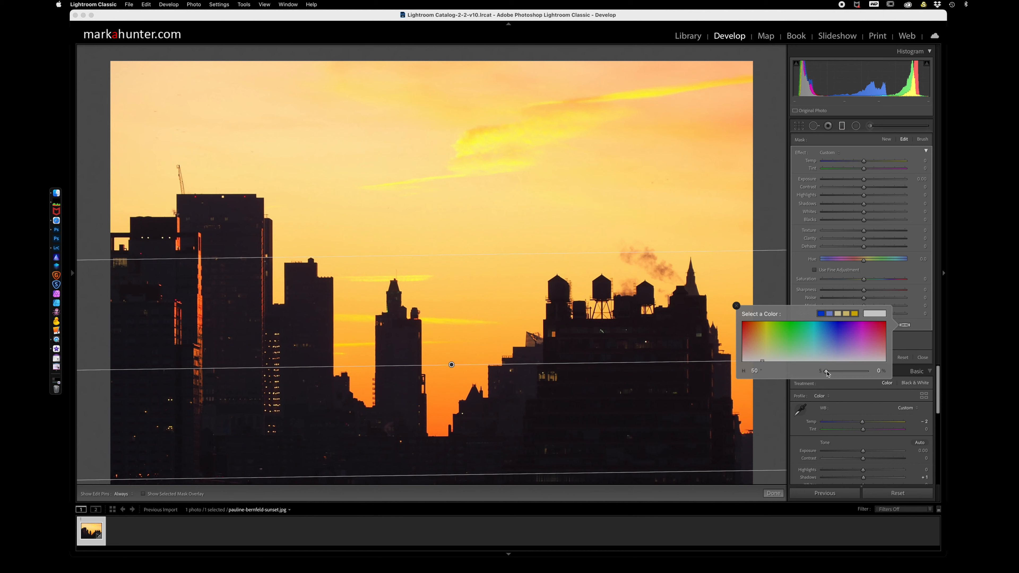
drag(826, 374, 865, 375)
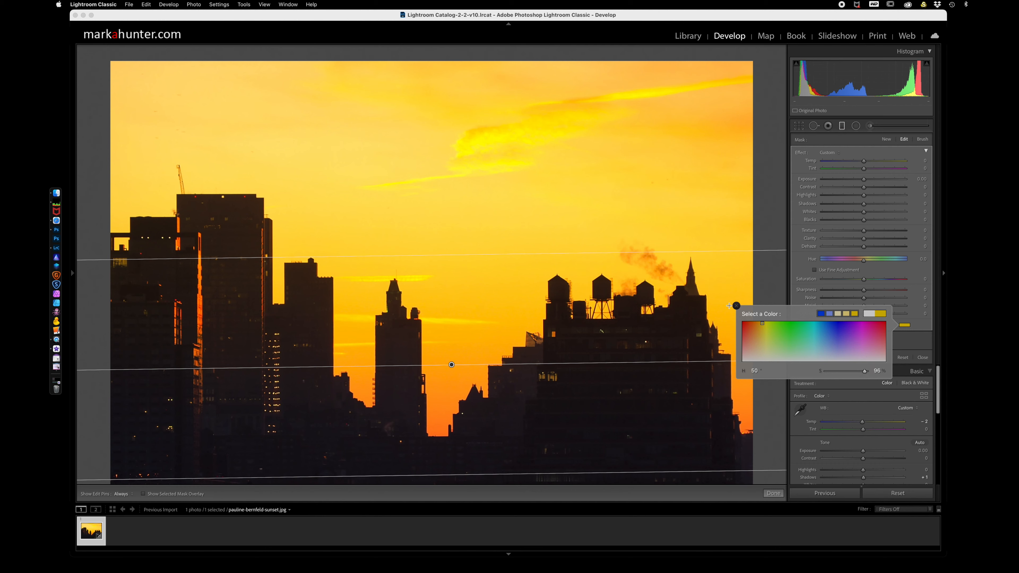
click(735, 305)
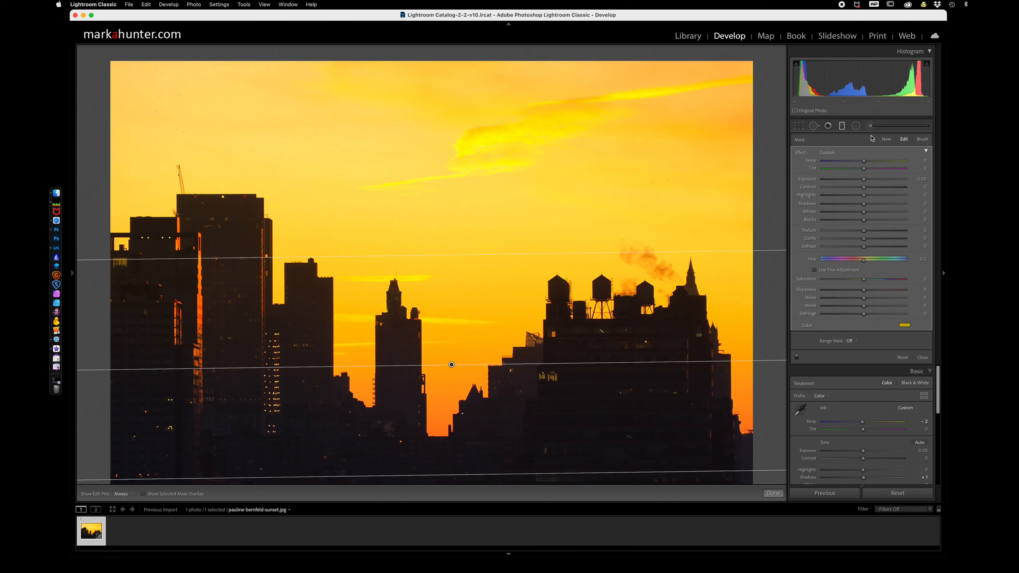
click(842, 127)
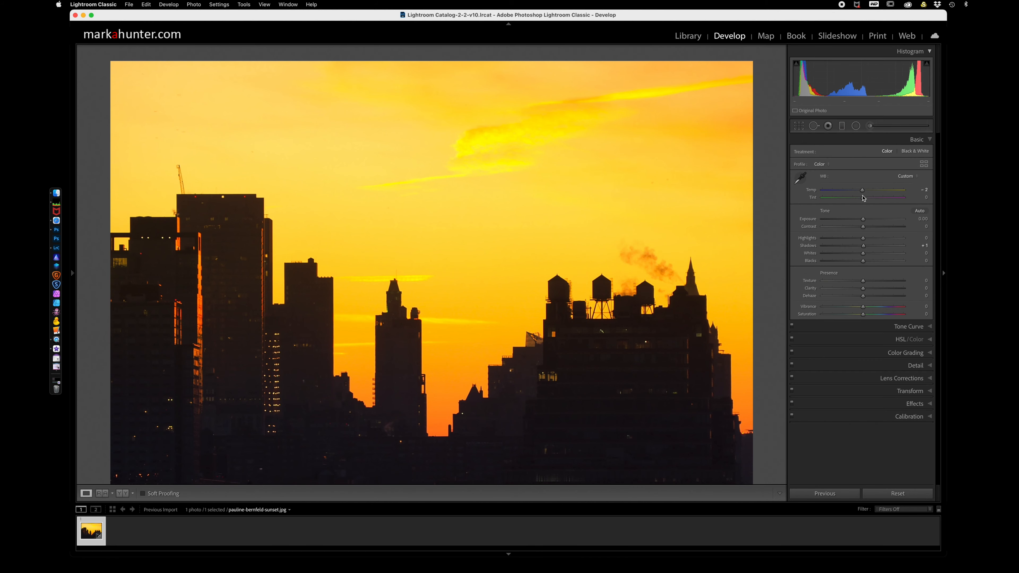
mouse_move(862, 190)
mouse_down()
mouse_move(901, 191)
mouse_move(863, 195)
mouse_up()
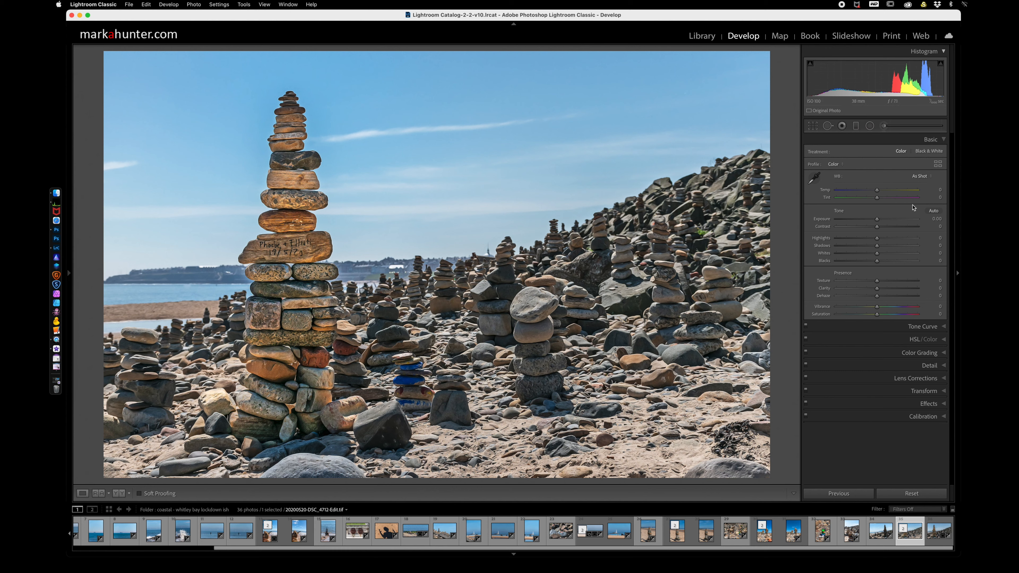
- Try the automatic tone adjustment on the stacked-stones photo, and reset all its settings
click(934, 211)
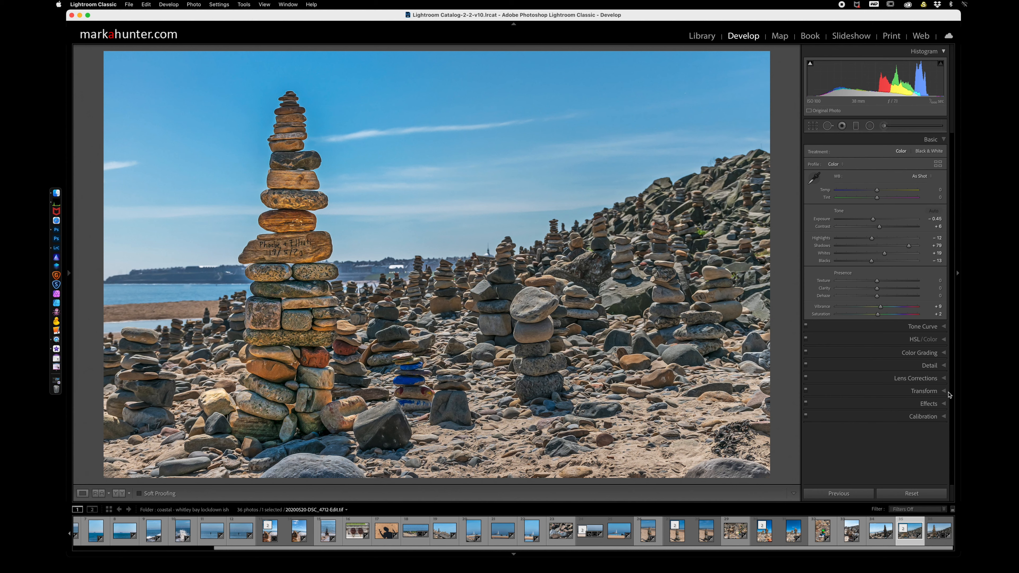
click(909, 495)
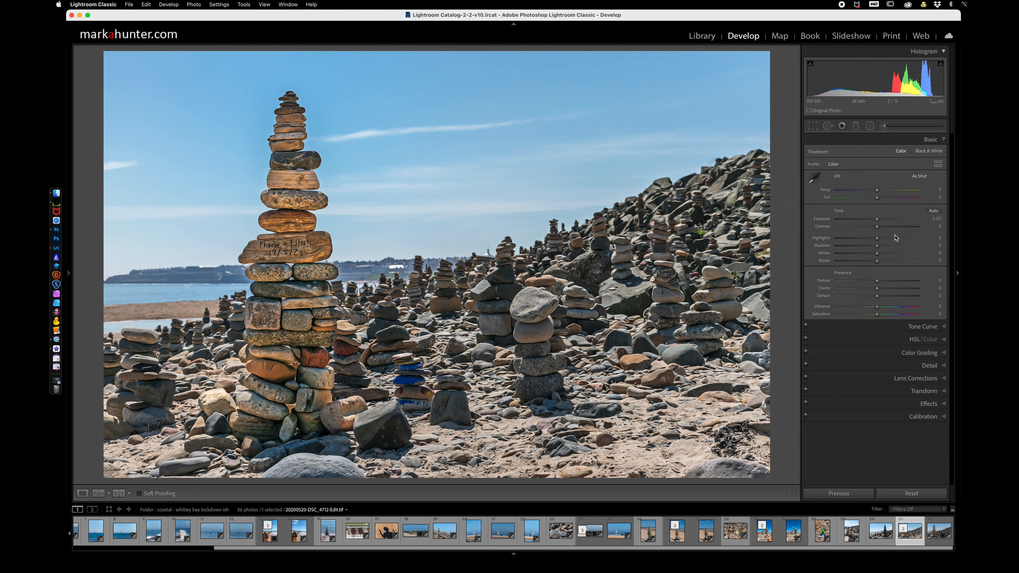
- Set the stacked-stones photo's highlights to -36, shadows to -20, and whites to +23
mouse_move(877, 238)
mouse_down()
mouse_move(863, 239)
mouse_move(869, 248)
mouse_up()
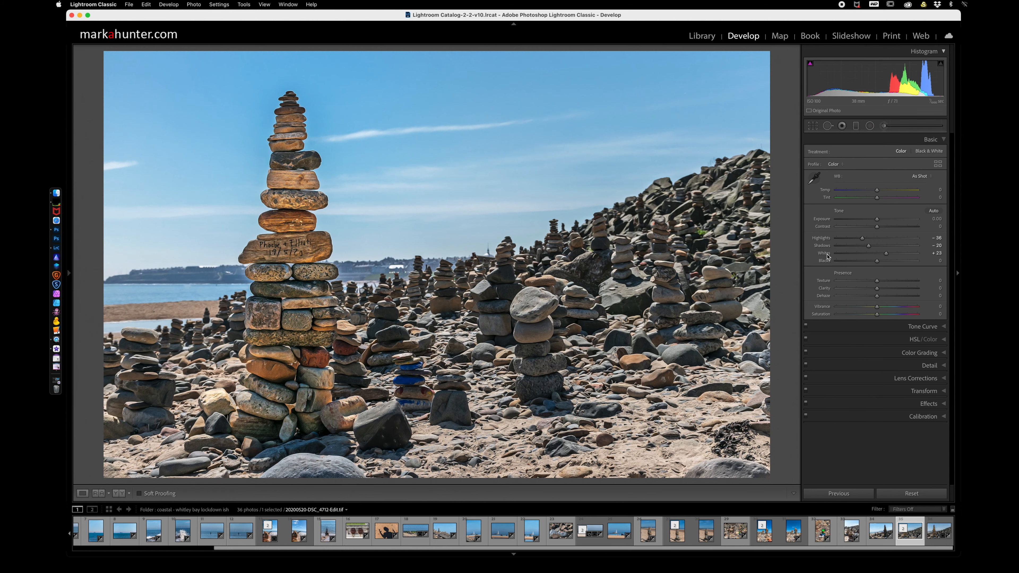
click(824, 264)
- Use the clipping preview to lower the whites to +8 and the blacks to -66
key(alt)
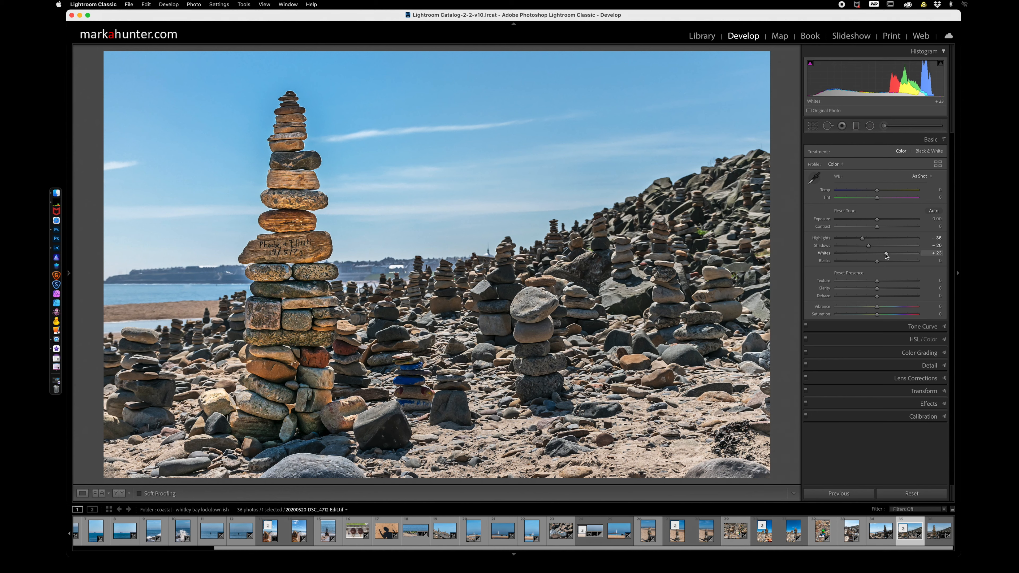
mouse_move(887, 254)
mouse_down()
mouse_move(850, 256)
mouse_move(882, 256)
mouse_up()
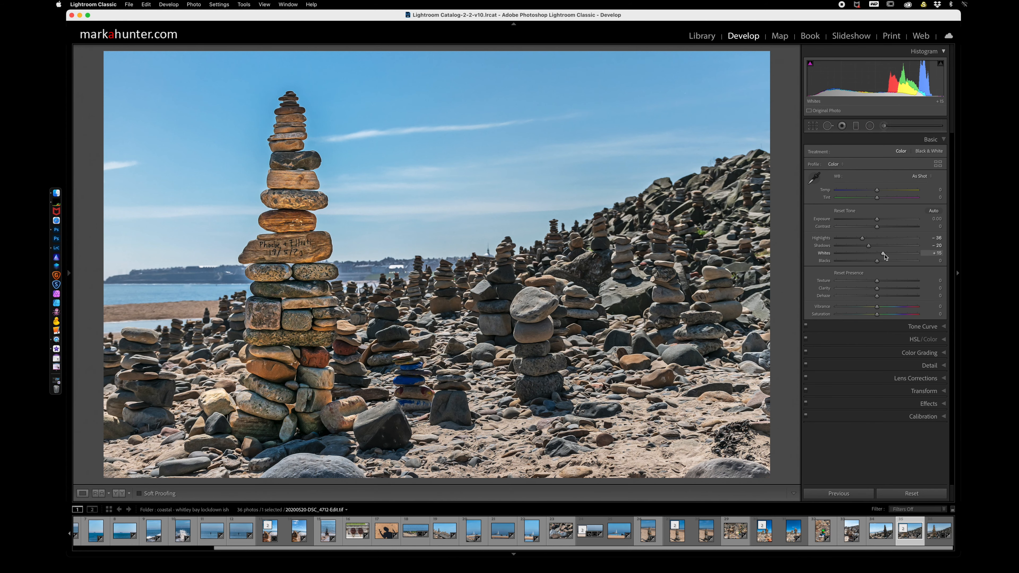
drag(884, 256, 884, 256)
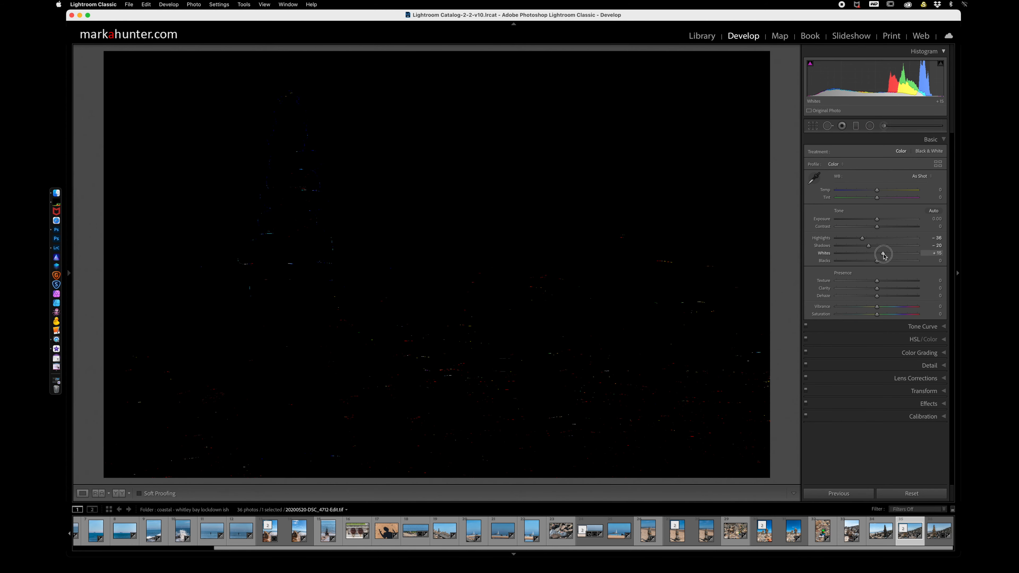
mouse_move(884, 256)
mouse_down()
mouse_move(913, 256)
mouse_move(872, 256)
mouse_move(880, 258)
mouse_up()
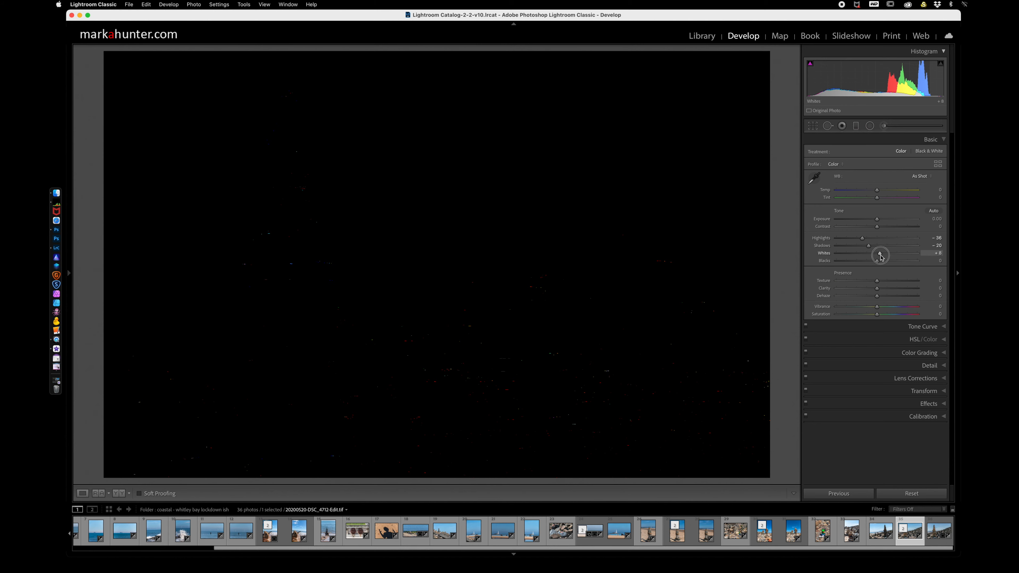
drag(881, 257, 880, 258)
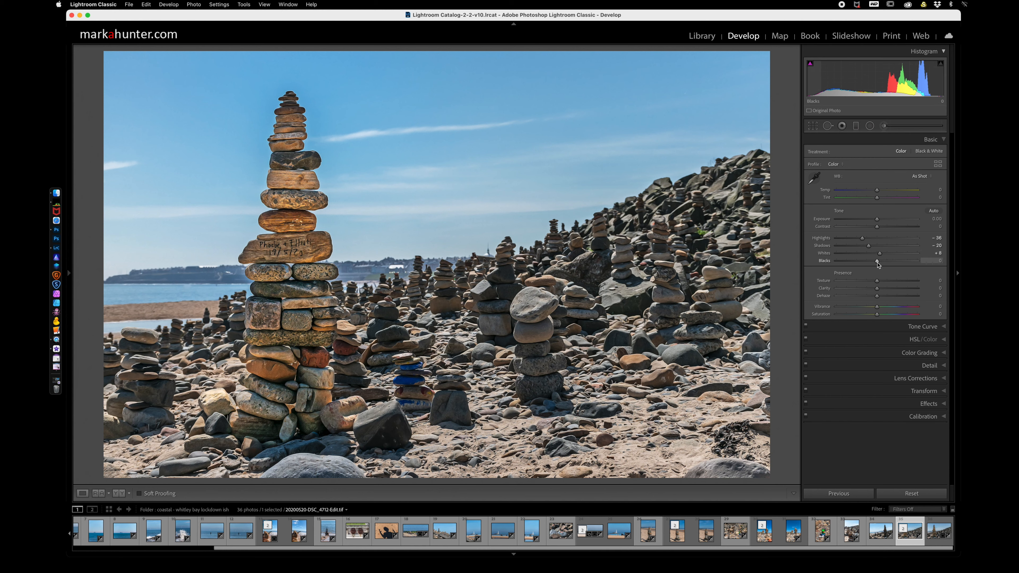
key(alt)
drag(877, 263, 851, 264)
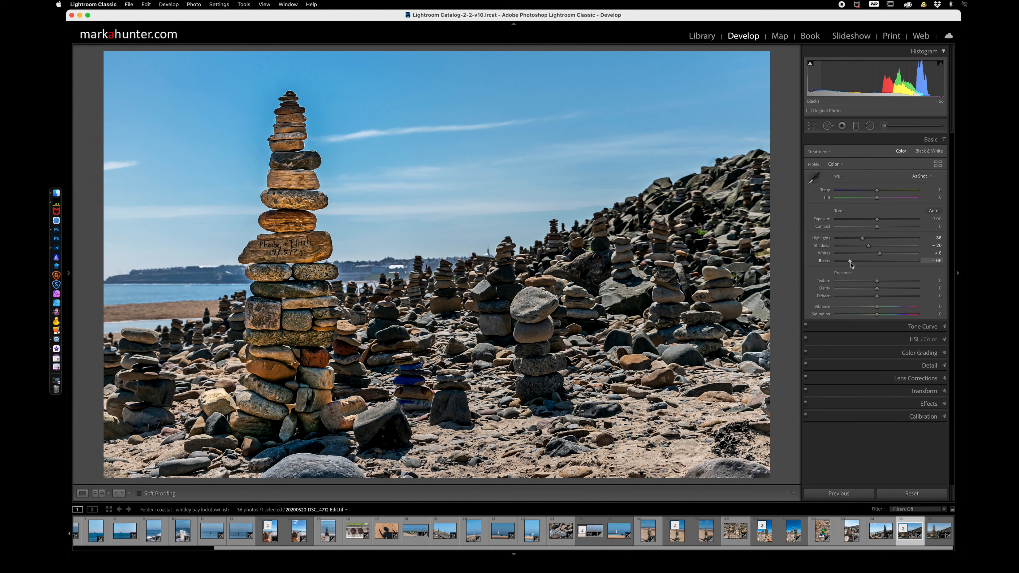
- Set the photo's sharpening amount to 107
click(944, 366)
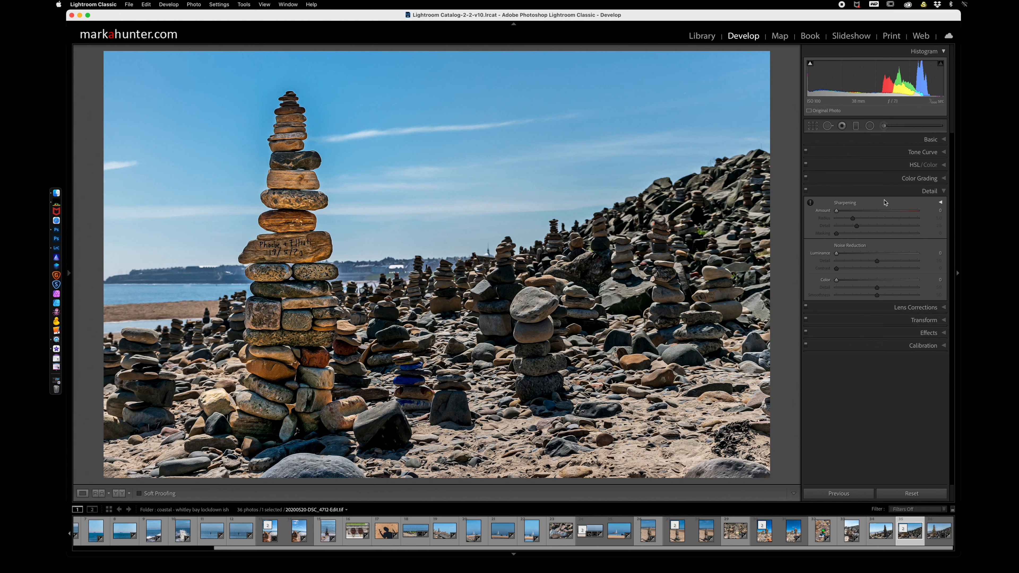
drag(837, 211, 867, 213)
drag(867, 213, 894, 219)
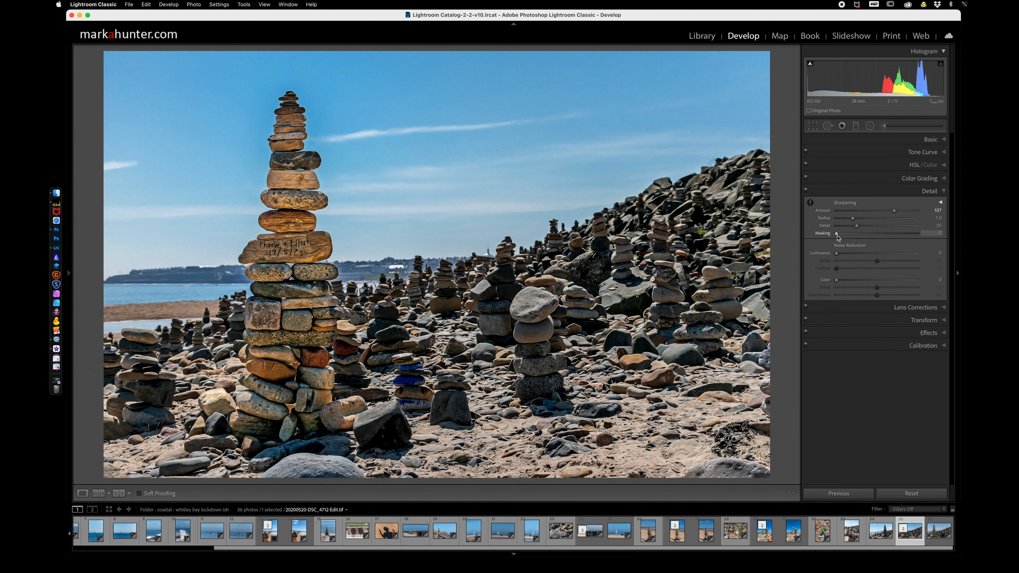
- Preview the sharpening mask, compare masking at 0 and 100, and set masking to 100
key(alt)
drag(837, 235, 850, 236)
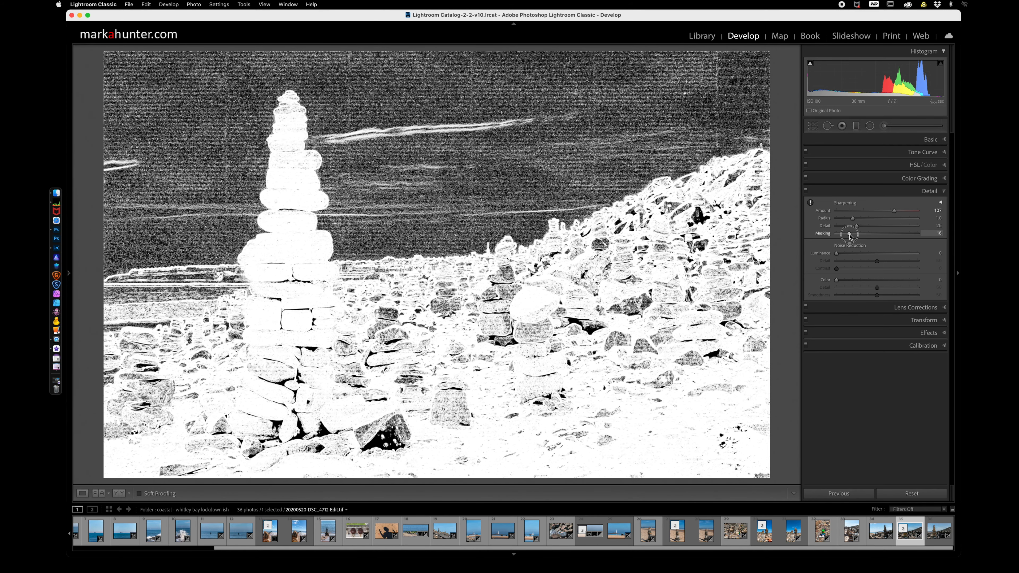
drag(850, 236, 929, 238)
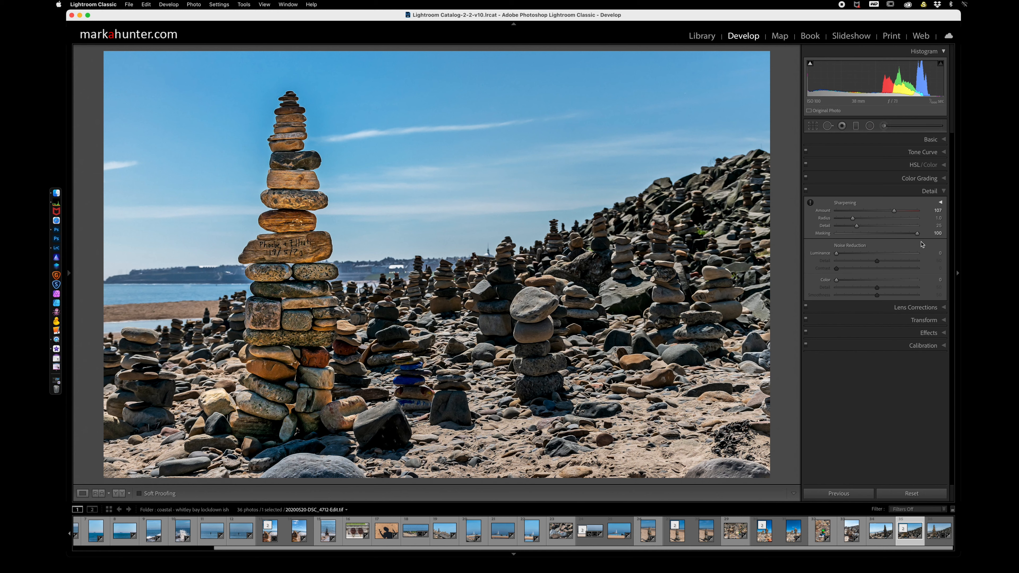
drag(917, 233, 792, 237)
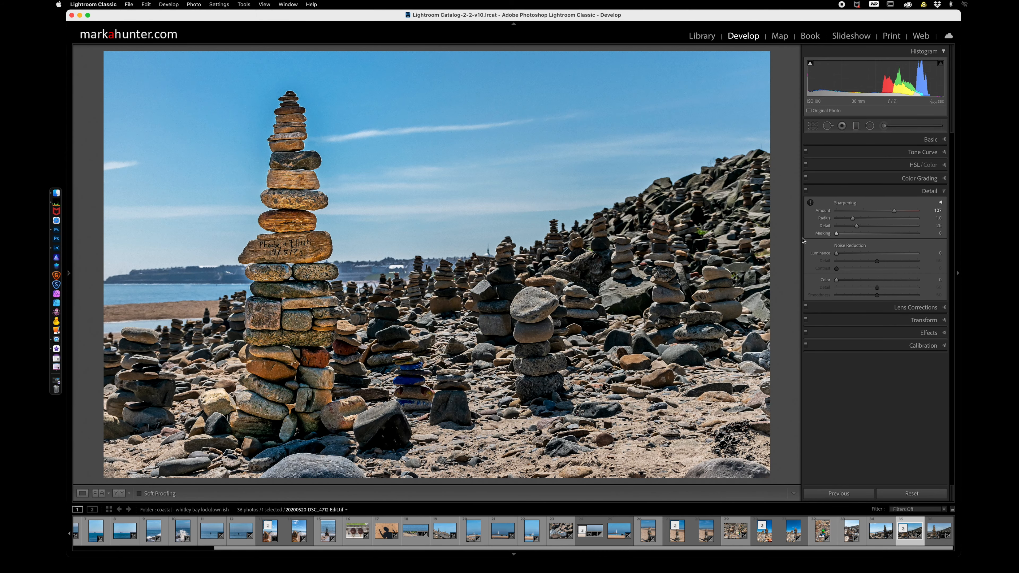
drag(836, 233, 921, 236)
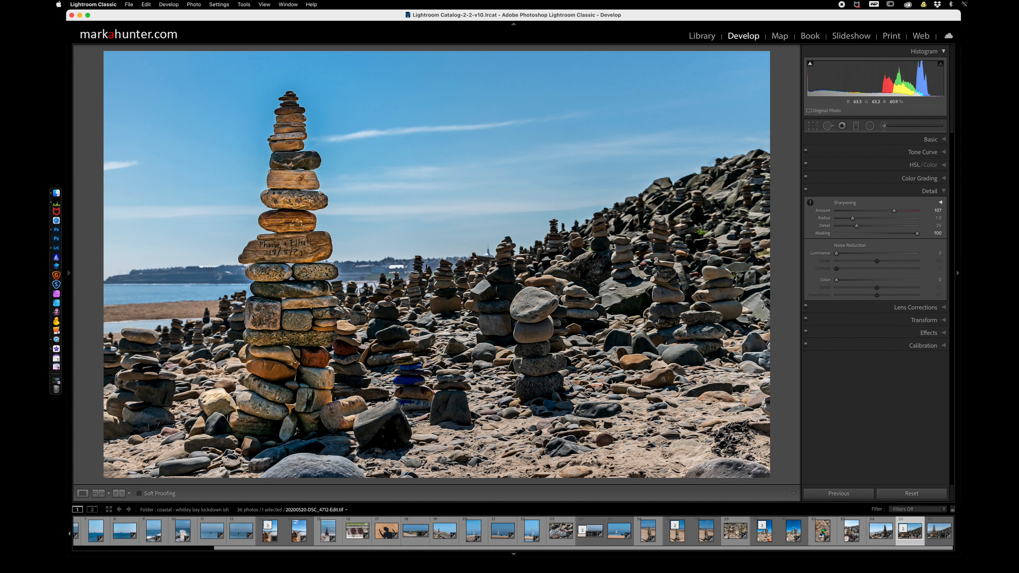
- Try brightening the exposure to +1.55 to check highlight clipping, and return it to 0
click(945, 140)
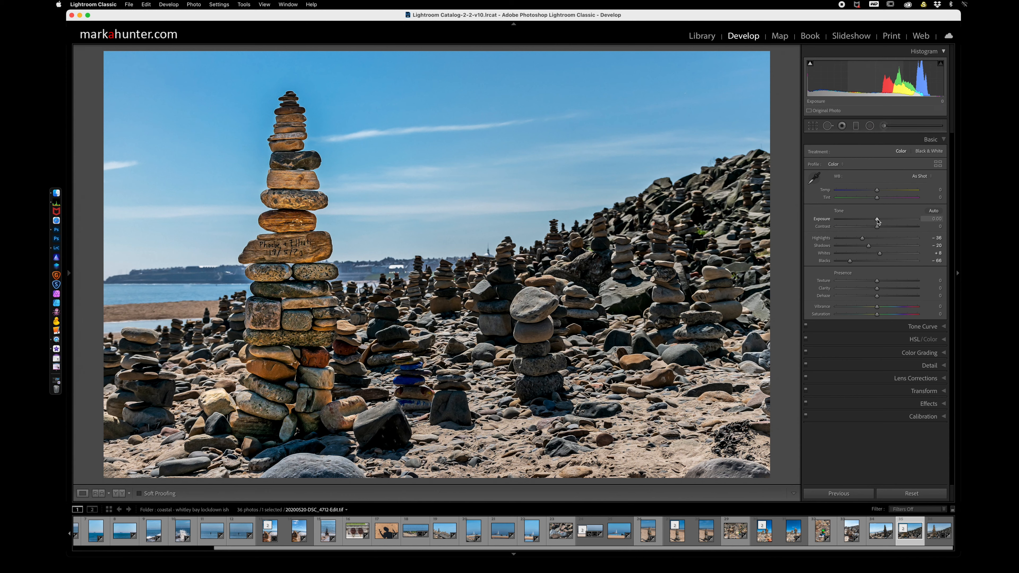
mouse_move(877, 221)
mouse_down()
mouse_move(898, 221)
mouse_move(848, 221)
mouse_move(889, 220)
mouse_up()
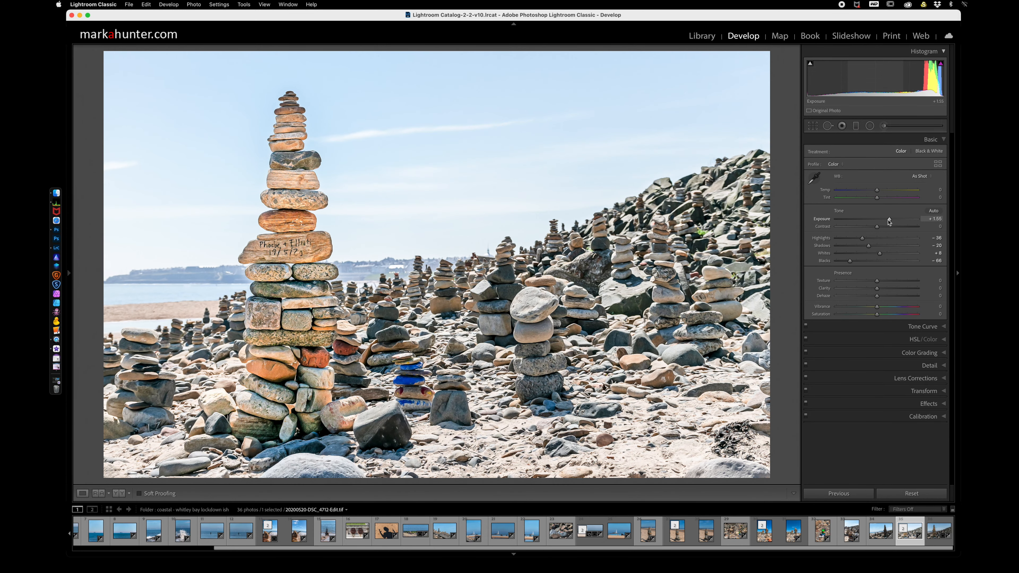
mouse_move(889, 220)
mouse_down()
mouse_move(861, 221)
mouse_move(901, 220)
mouse_move(871, 221)
mouse_up()
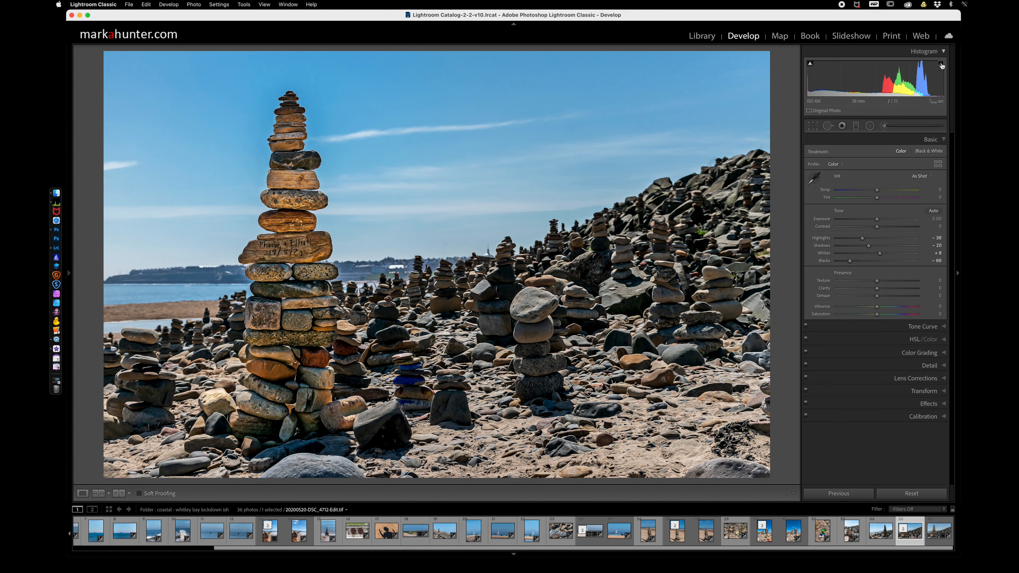
- Show the clipping overlays, push the highlights to +100 to test for clipping, and hide the overlays
mouse_move(810, 65)
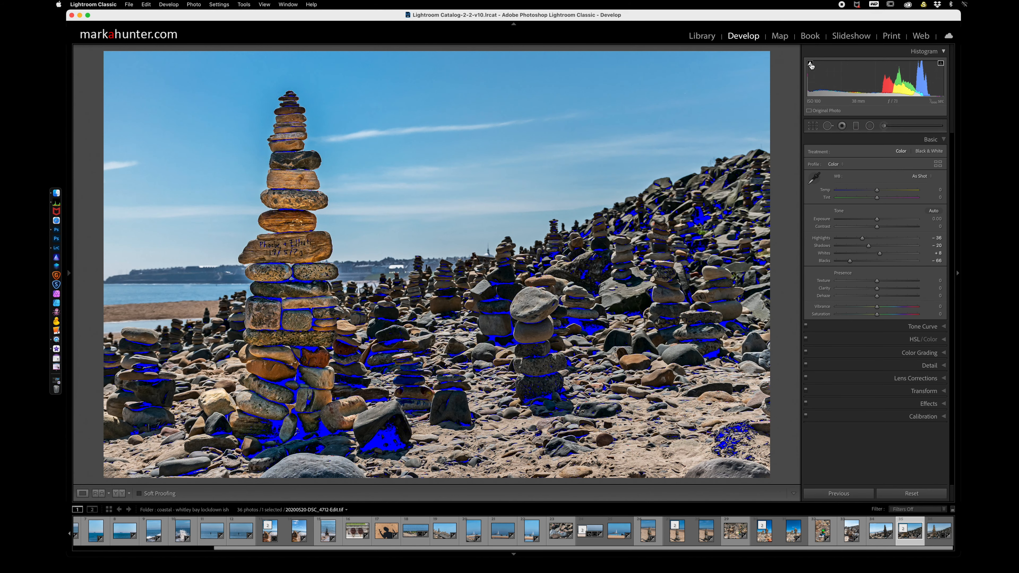
click(810, 66)
drag(862, 238, 930, 241)
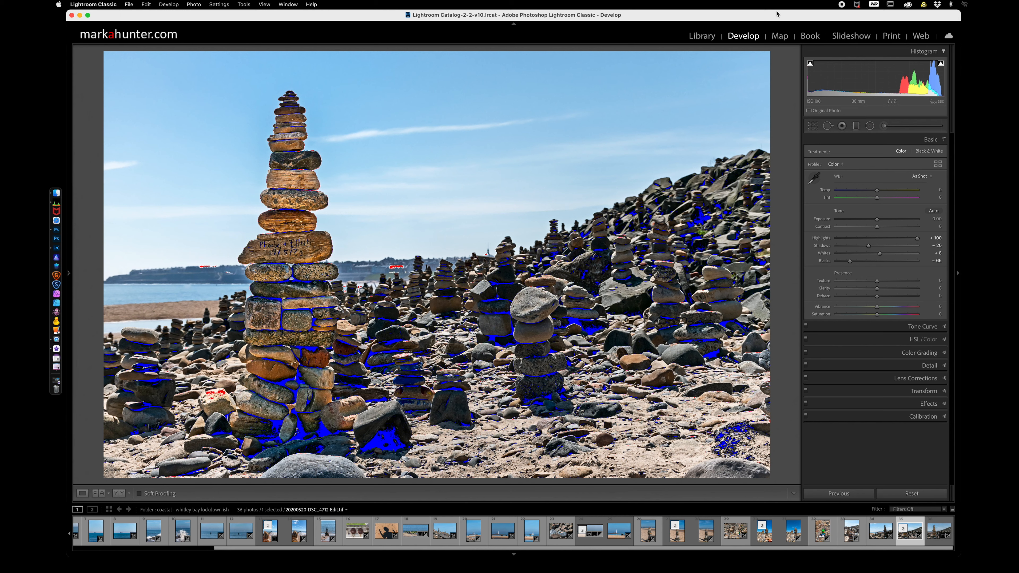
click(940, 65)
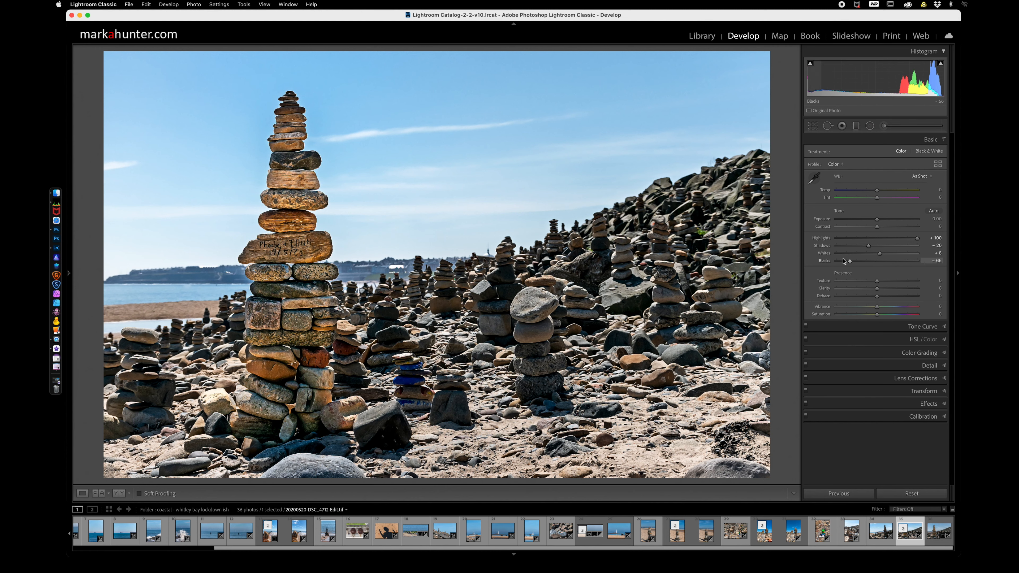
- Set the highlights to -3 and the shadows to -9
drag(917, 239, 874, 246)
drag(876, 243, 873, 247)
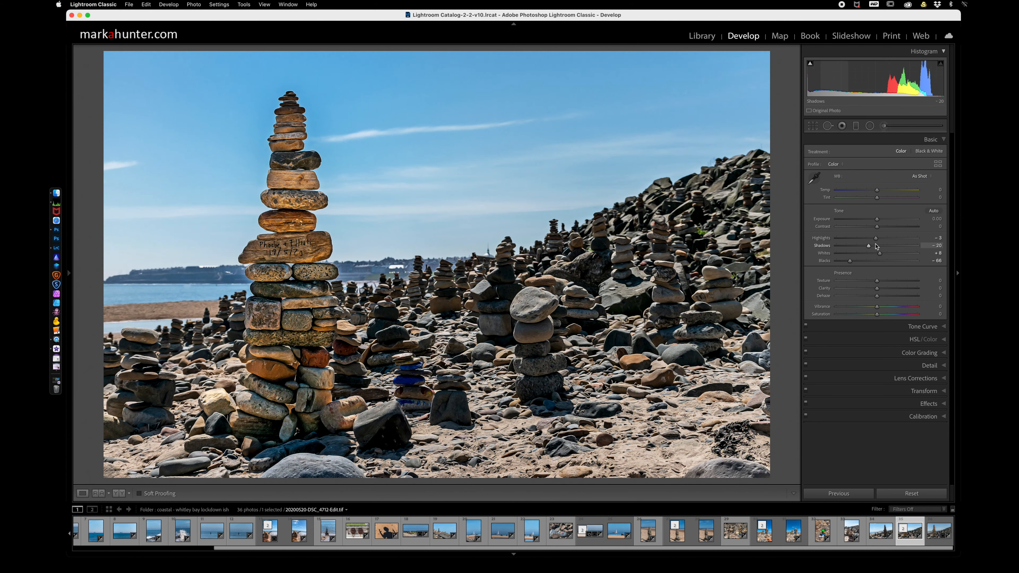
mouse_move(870, 248)
mouse_down()
mouse_move(854, 250)
mouse_move(875, 249)
mouse_up()
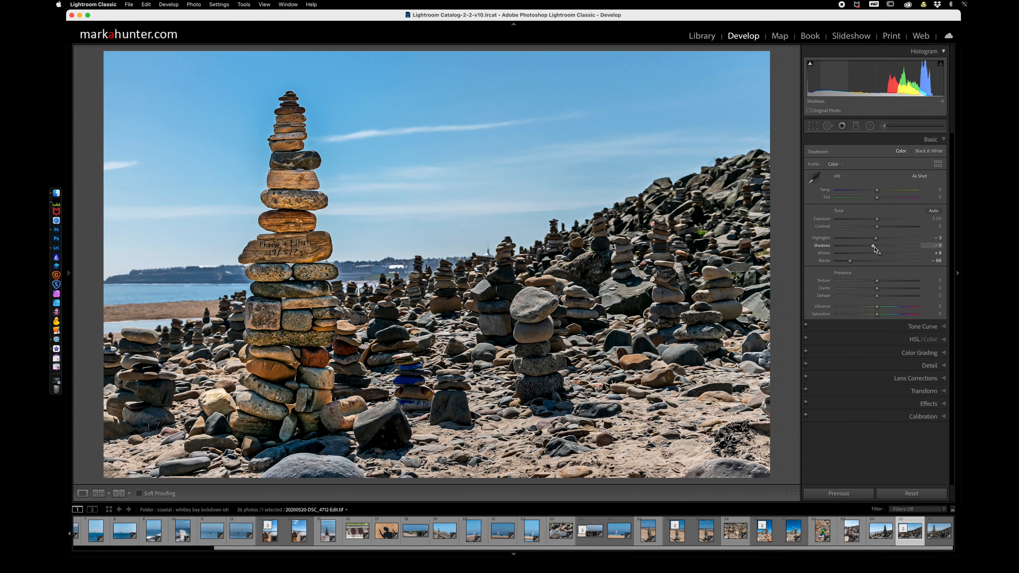